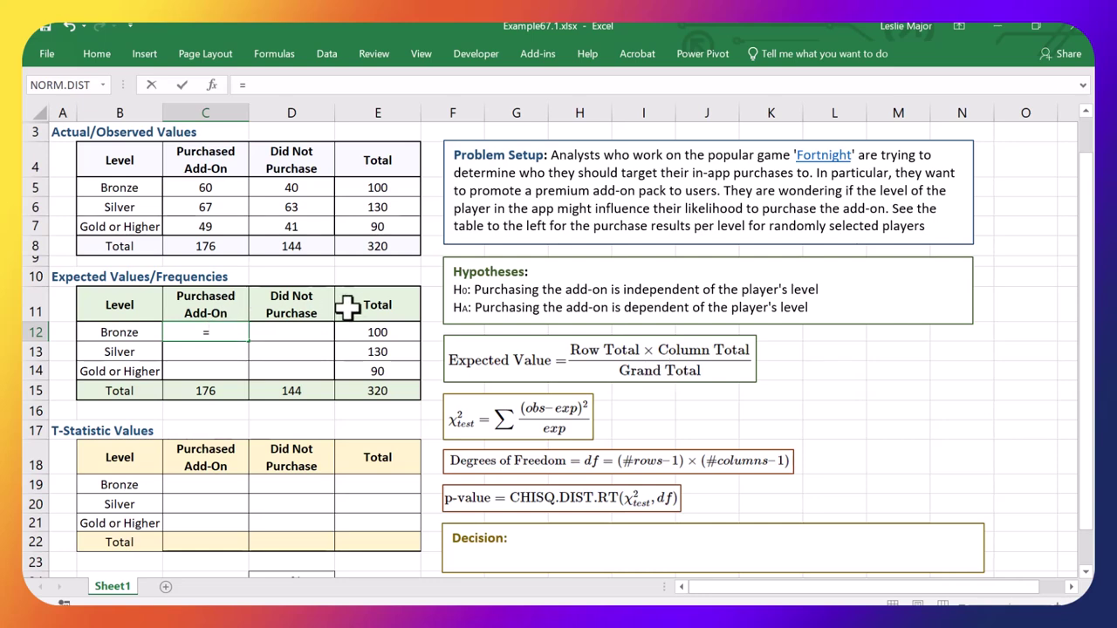
Complete the Bronze Purchased Add-On expected value in C12 with the formula =$E12*C$15/$E$15.
click(377, 330)
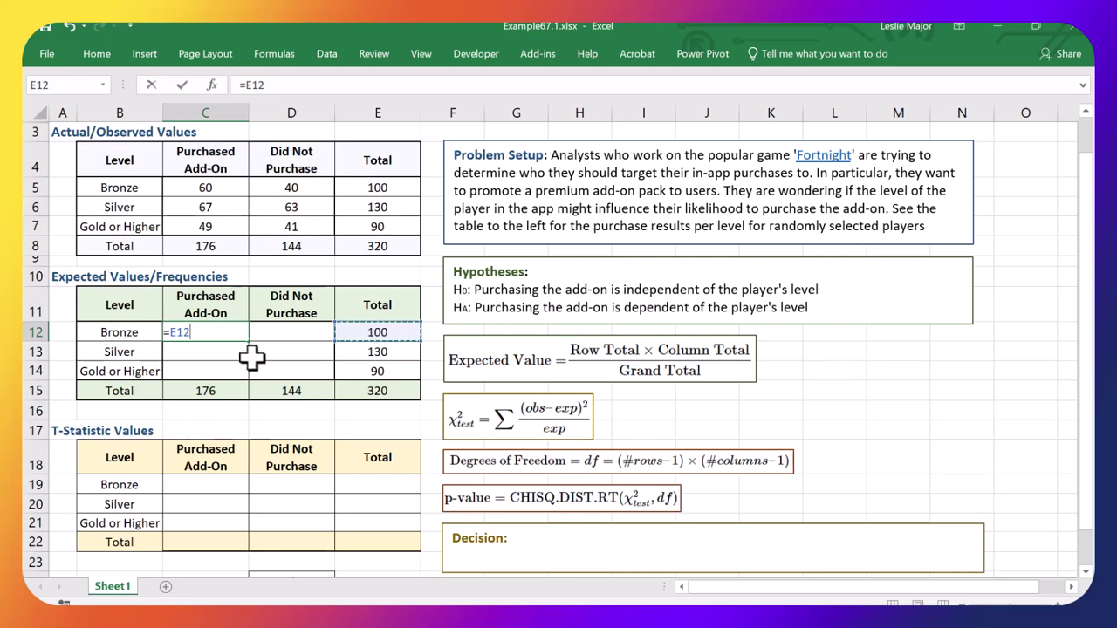
click(174, 338)
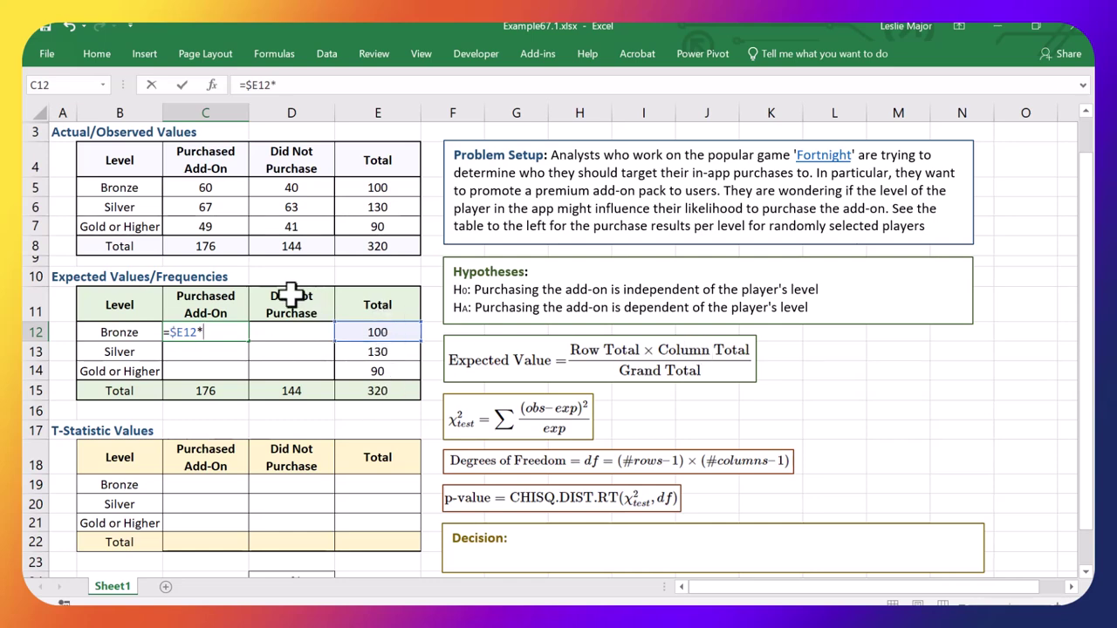
click(202, 397)
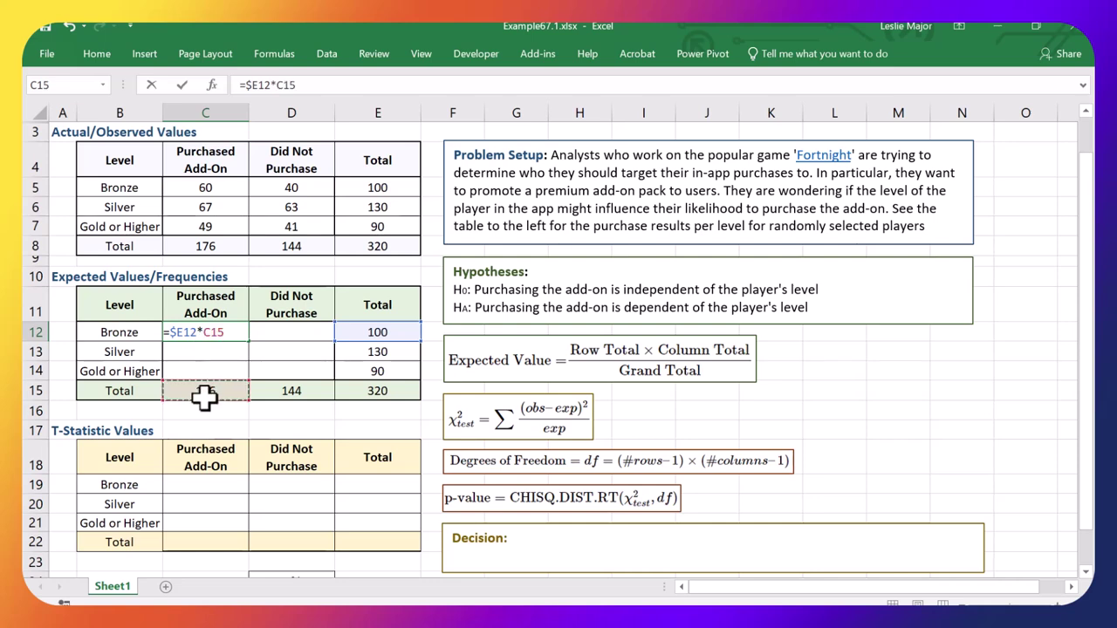
click(208, 337)
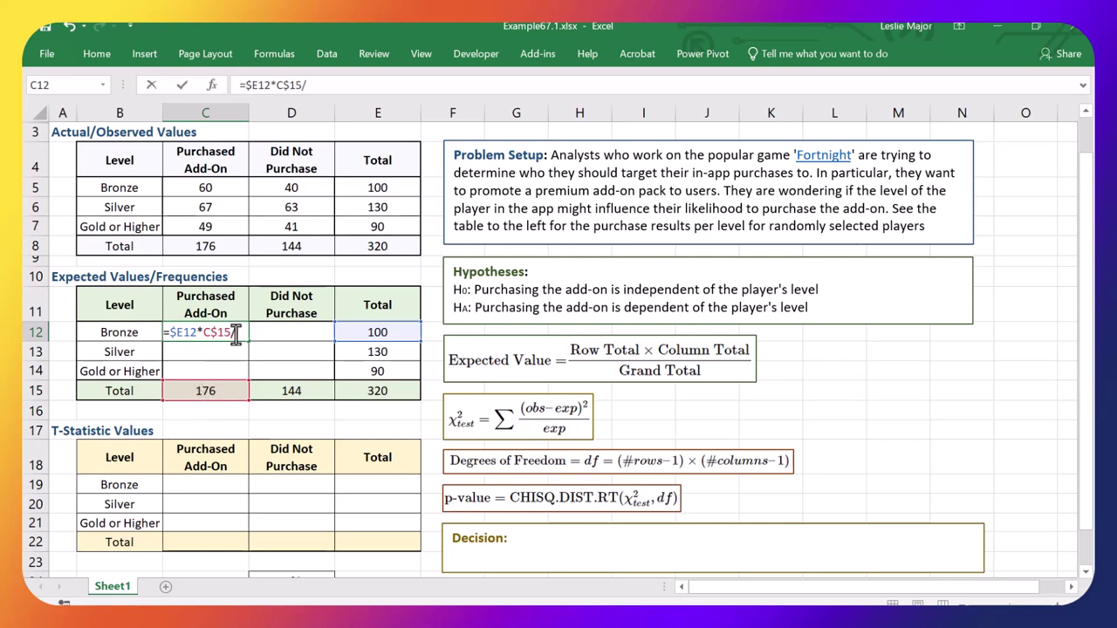
click(408, 393)
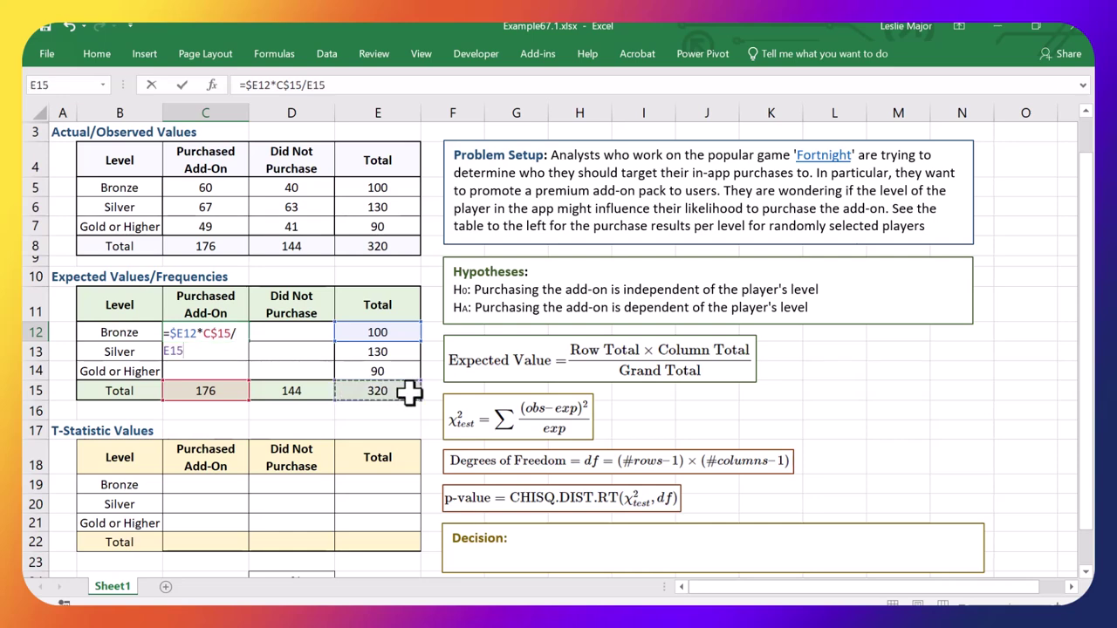
key(F4)
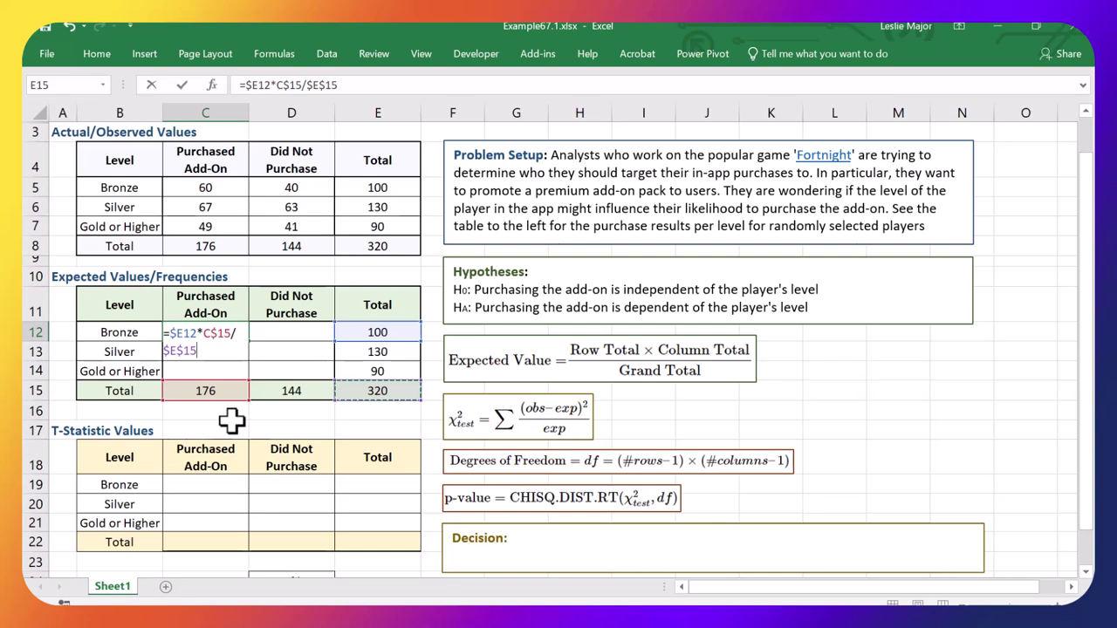
key(Return)
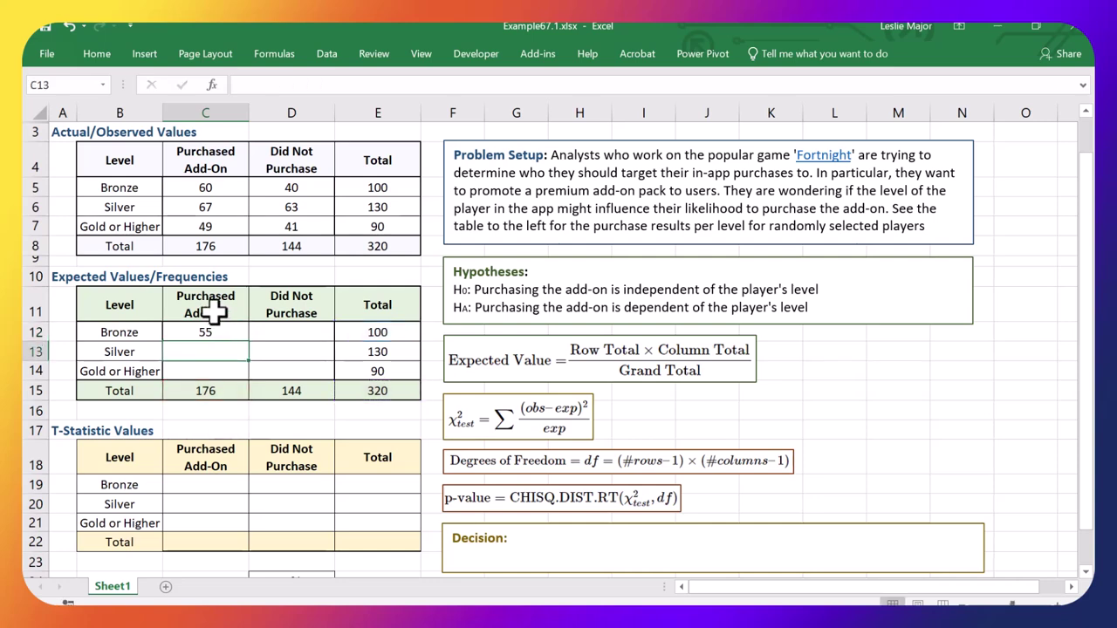
Copy the C12 expected value formula across C12:D14 and check the cell references in C12 and D13.
click(214, 331)
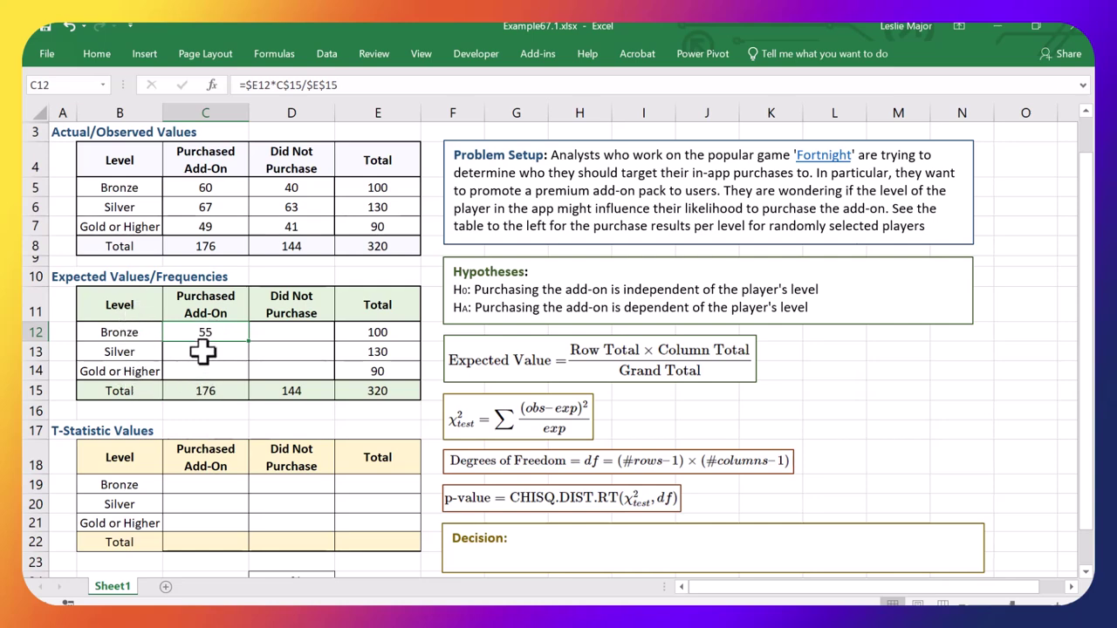
drag(249, 342, 337, 380)
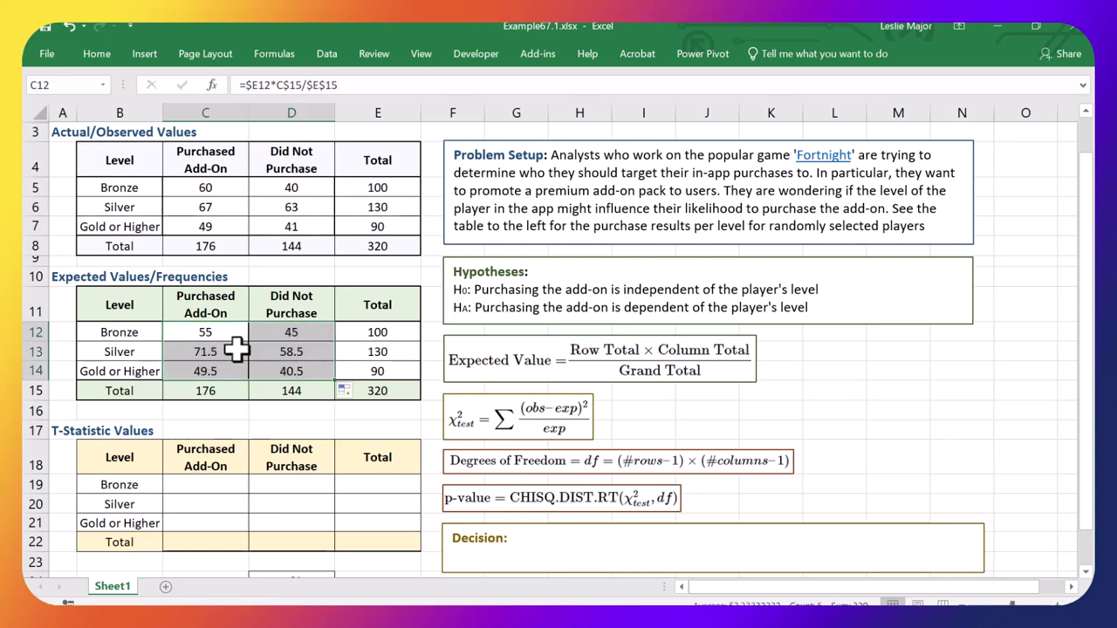
double_click(221, 323)
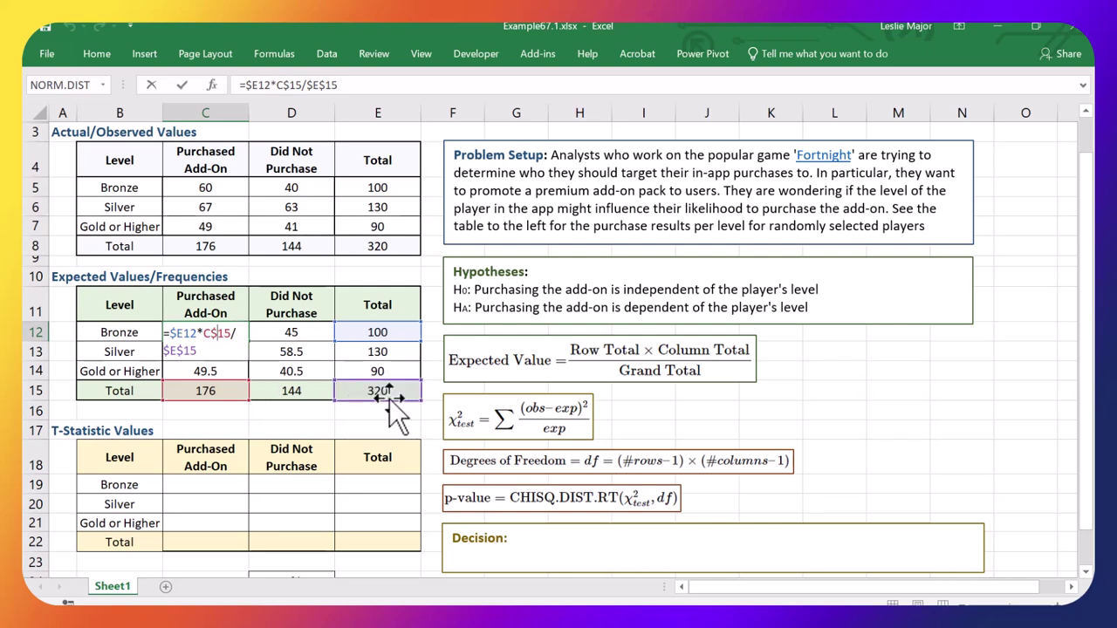
key(Return)
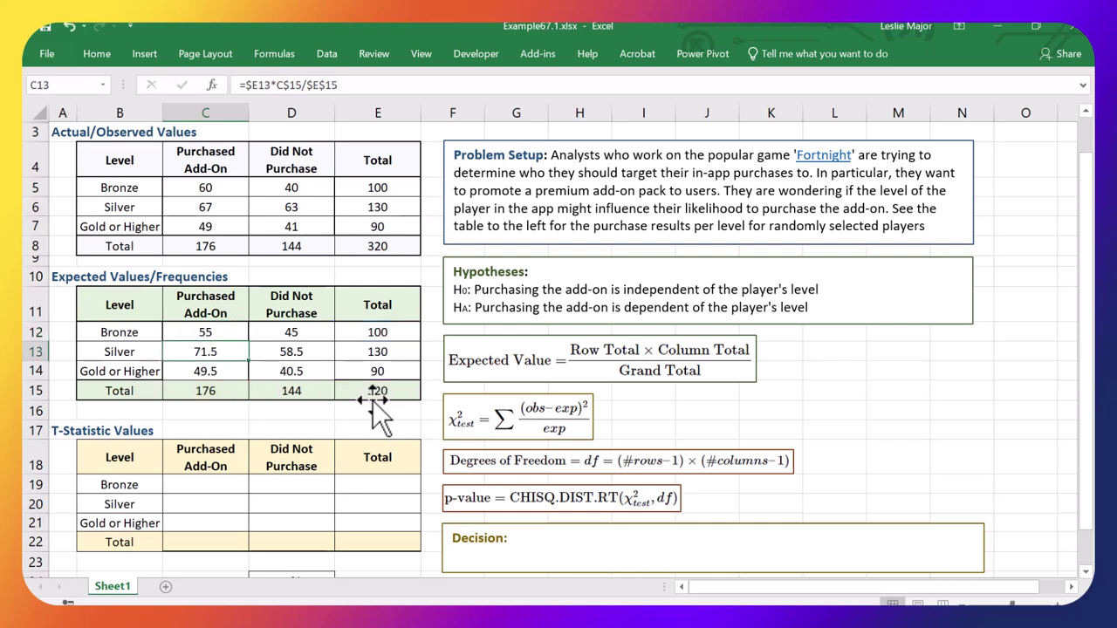
double_click(310, 354)
key(Return)
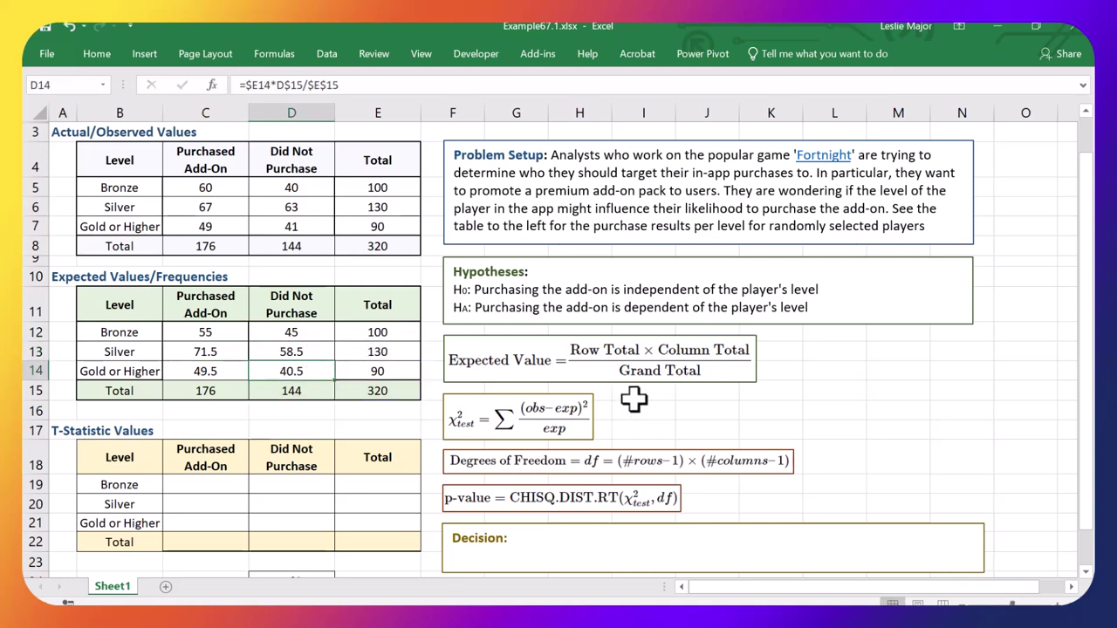
Enter the Bronze Purchased Add-On test statistic formula =(C5-C12)^2/C12 in C19.
scroll(634, 399, down, 2)
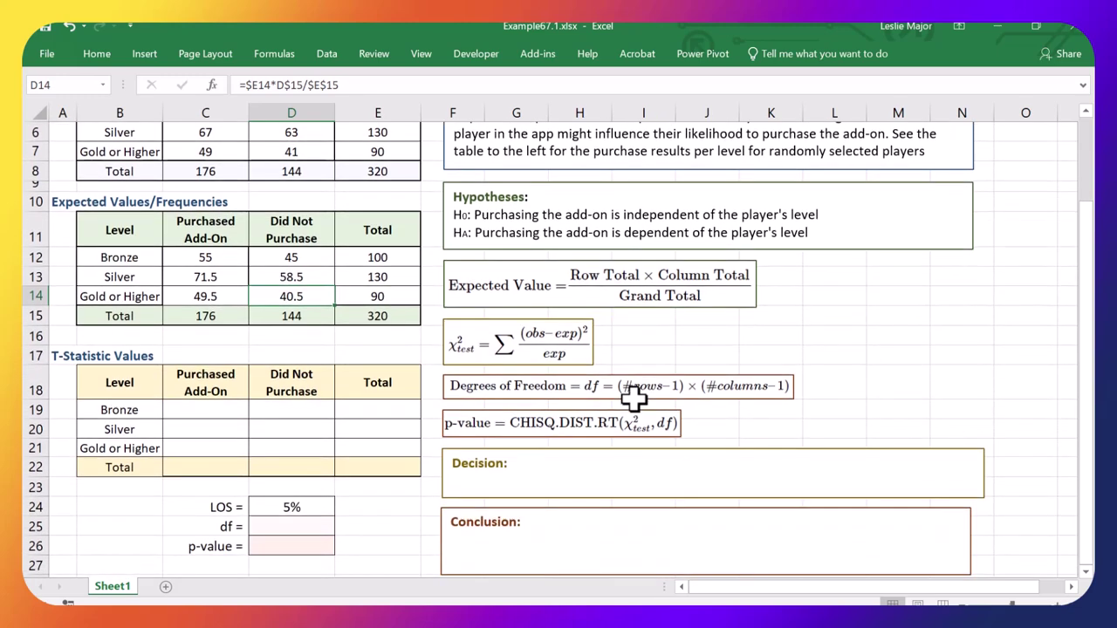
click(179, 412)
scroll(181, 418, up, 1)
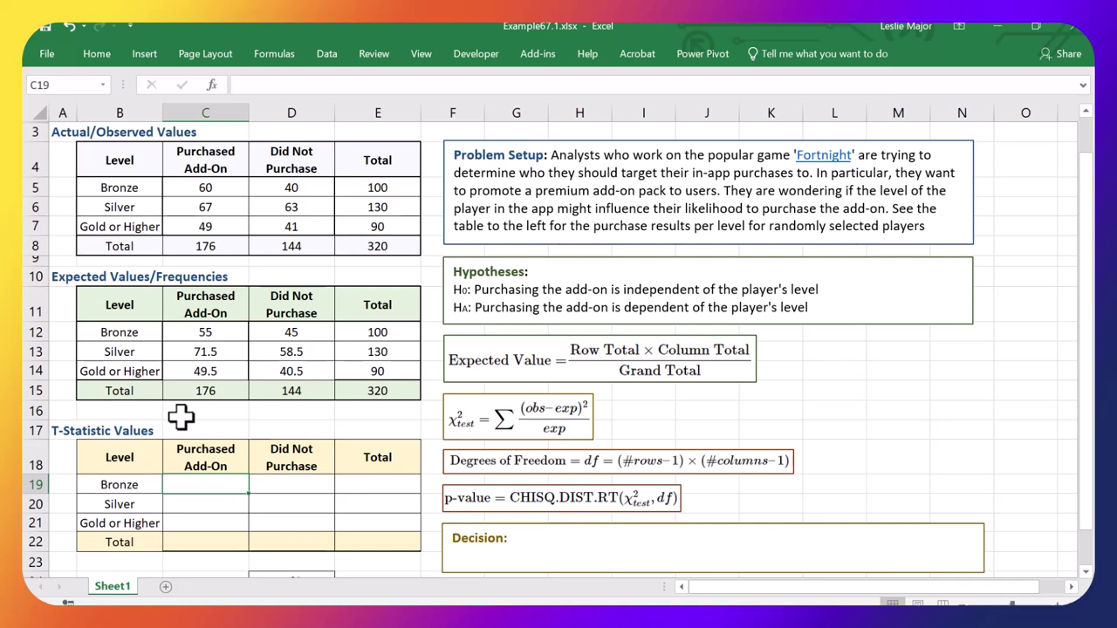
text(=()
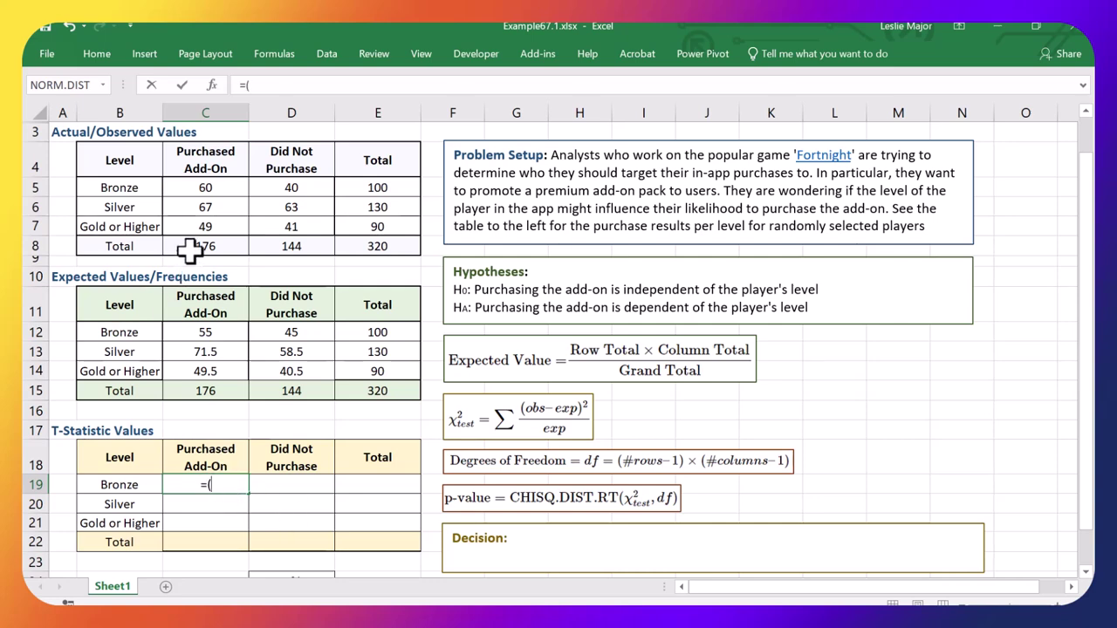
click(192, 189)
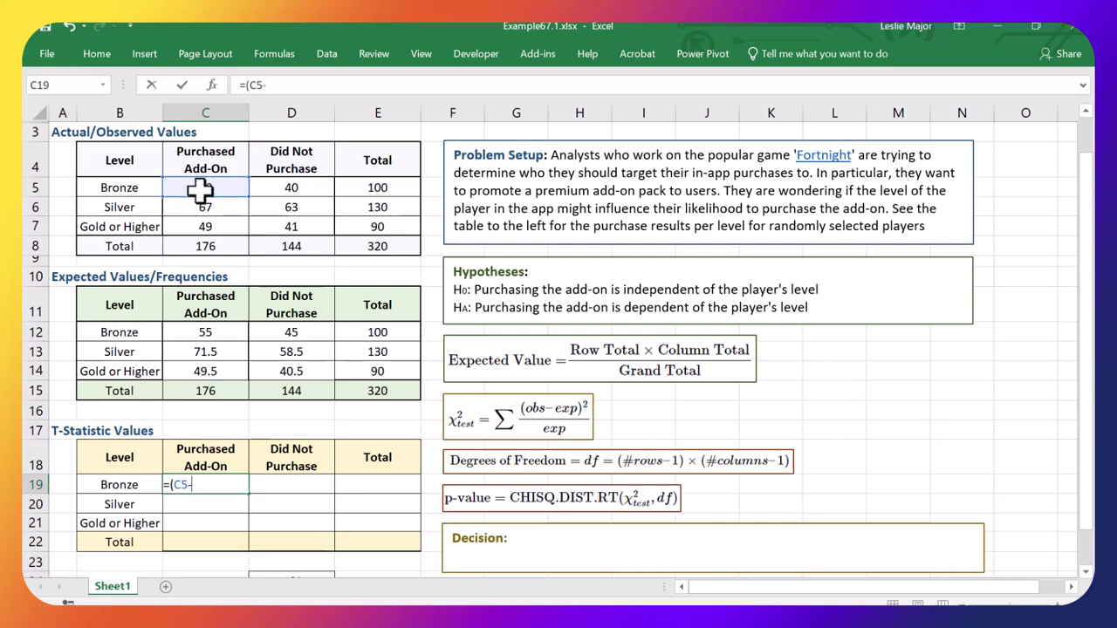
click(218, 332)
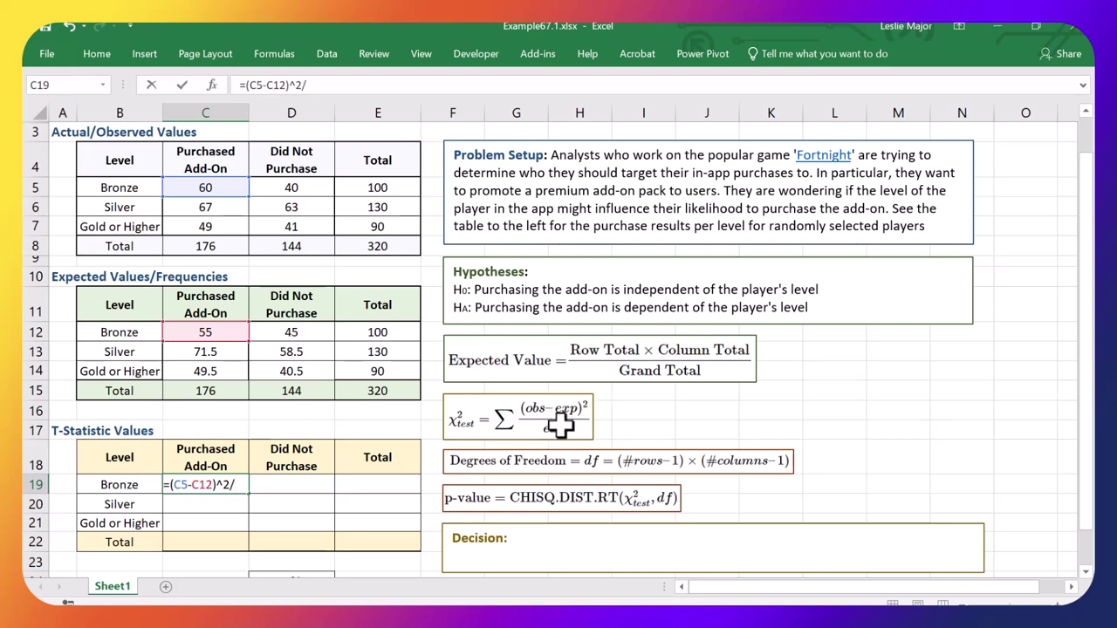
click(223, 330)
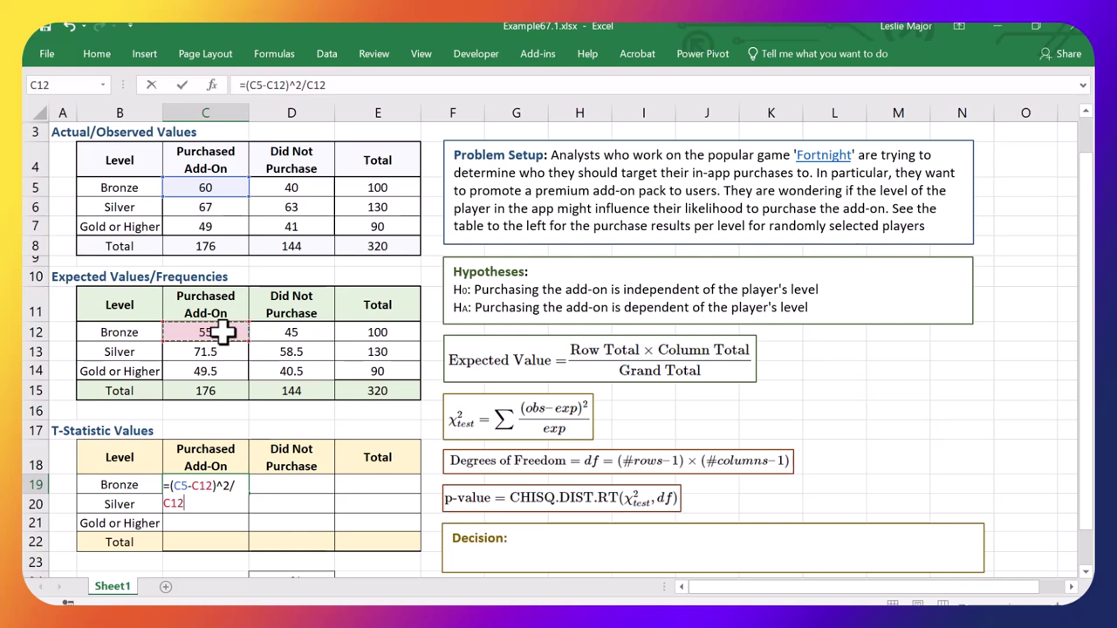
key(Return)
Copy the C19 formula across C19:D21 and check the cell references in D20.
key(Up)
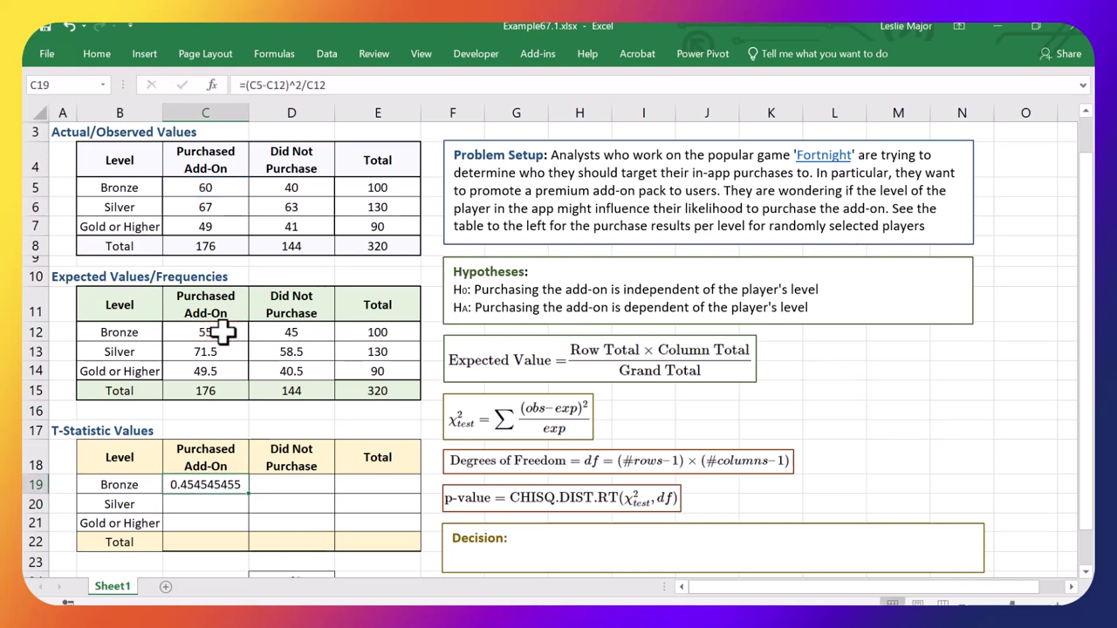
drag(249, 495, 320, 525)
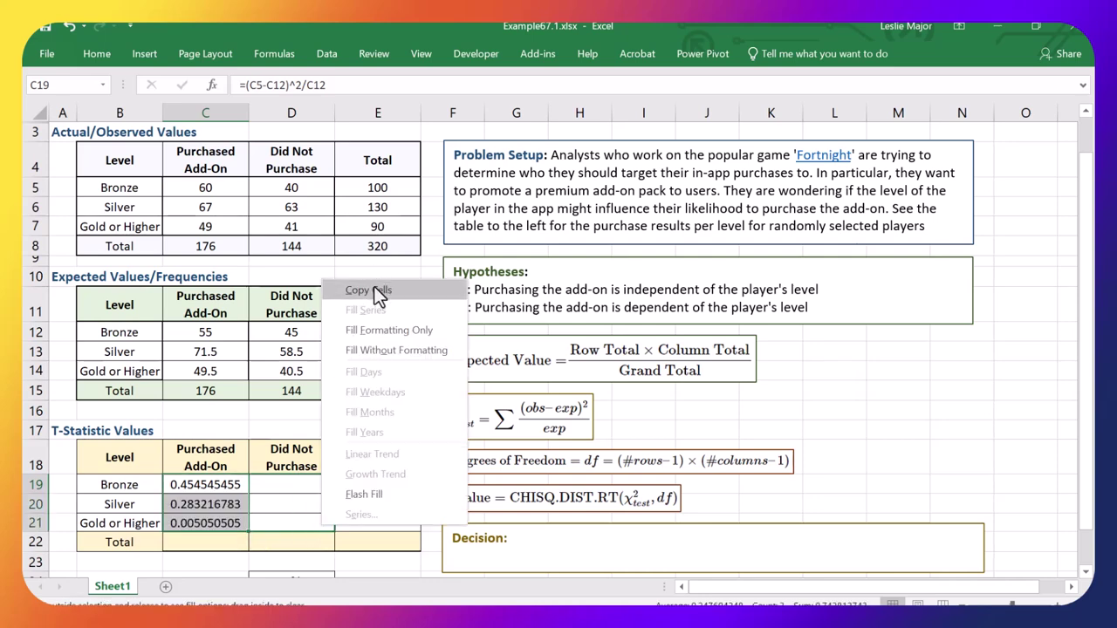
click(373, 288)
double_click(297, 503)
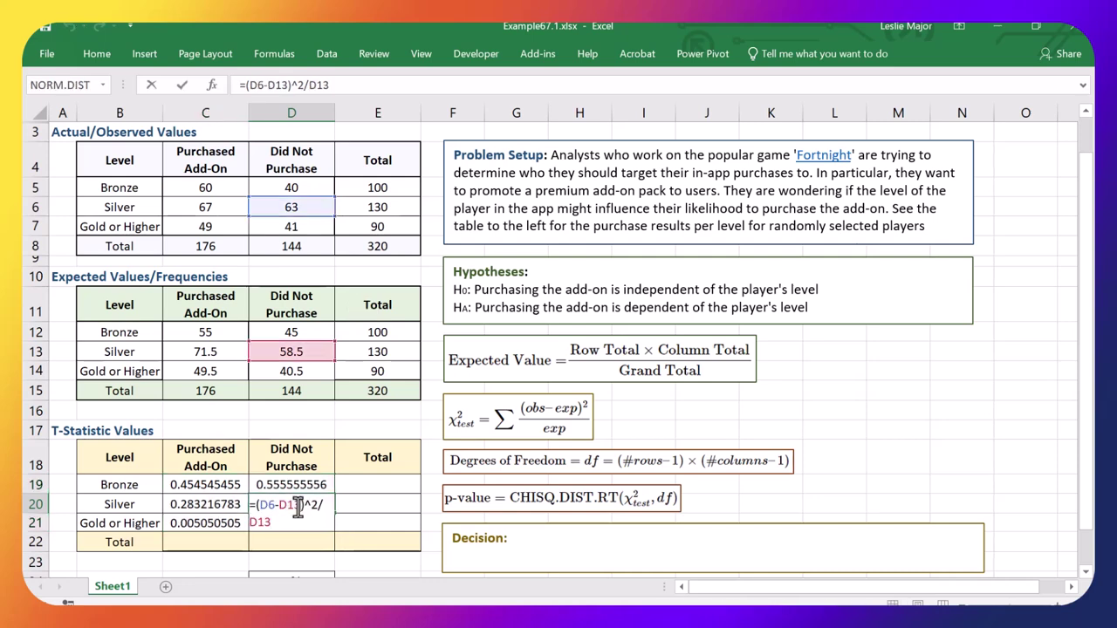
key(Return)
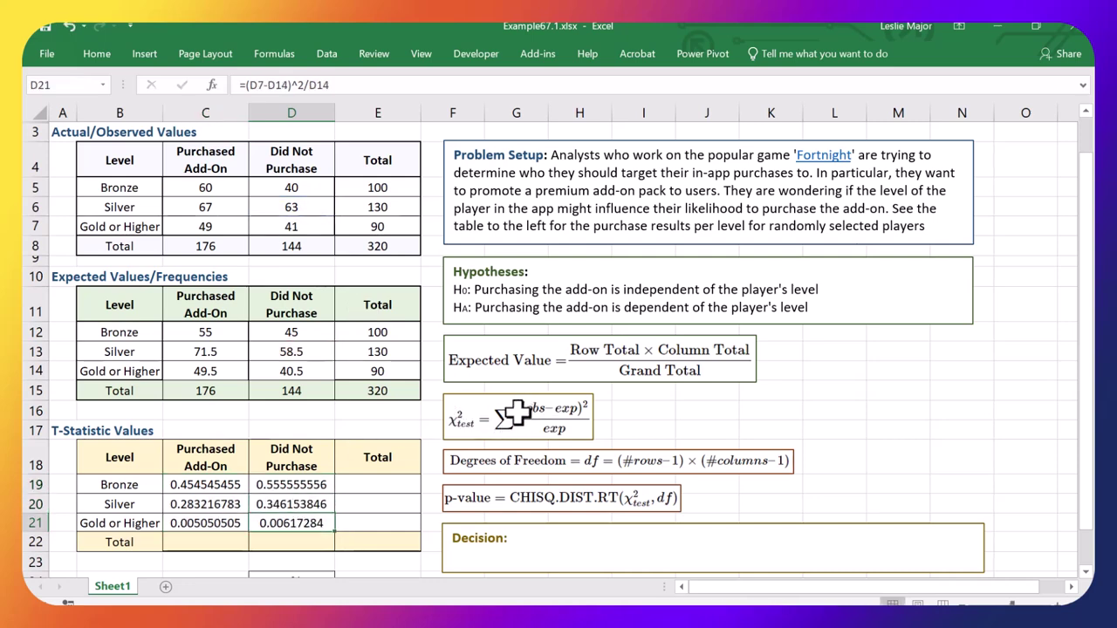
Total the Bronze row of the T-Statistic table in E19 with =SUM(C19:D19) and fill the formula down to E21.
click(377, 484)
text(=sum()
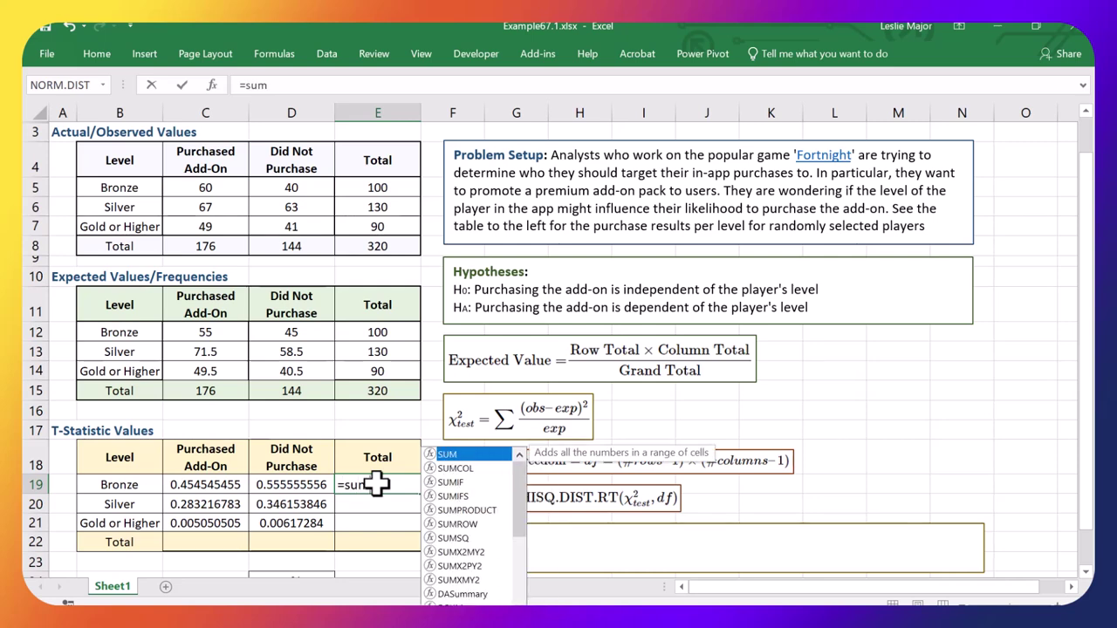
drag(218, 484, 262, 483)
key(Return)
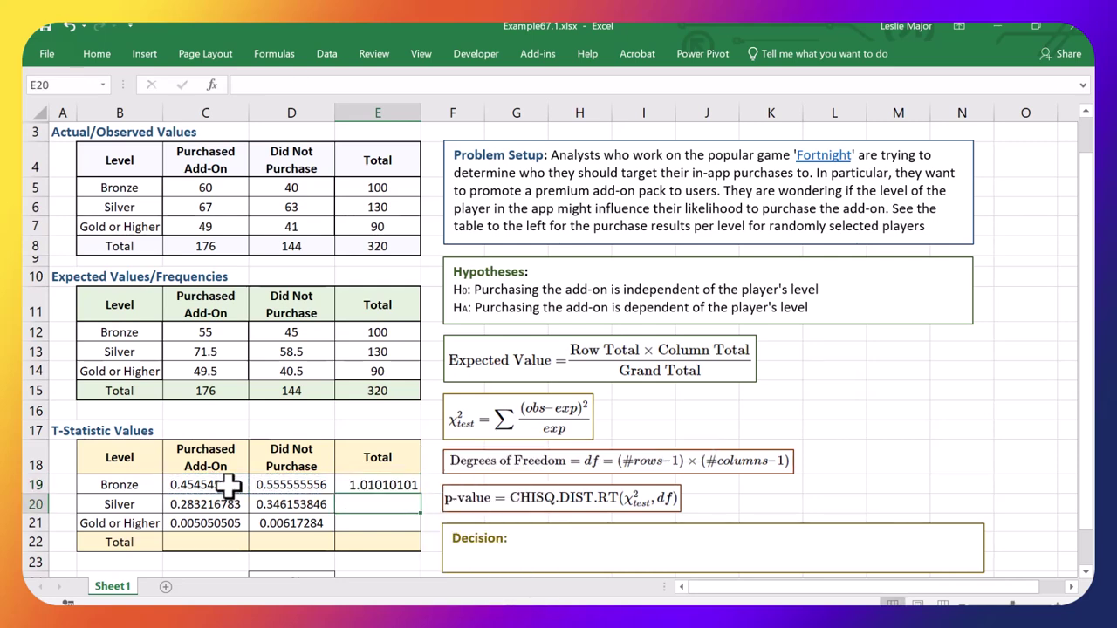
key(Up)
drag(421, 499, 419, 528)
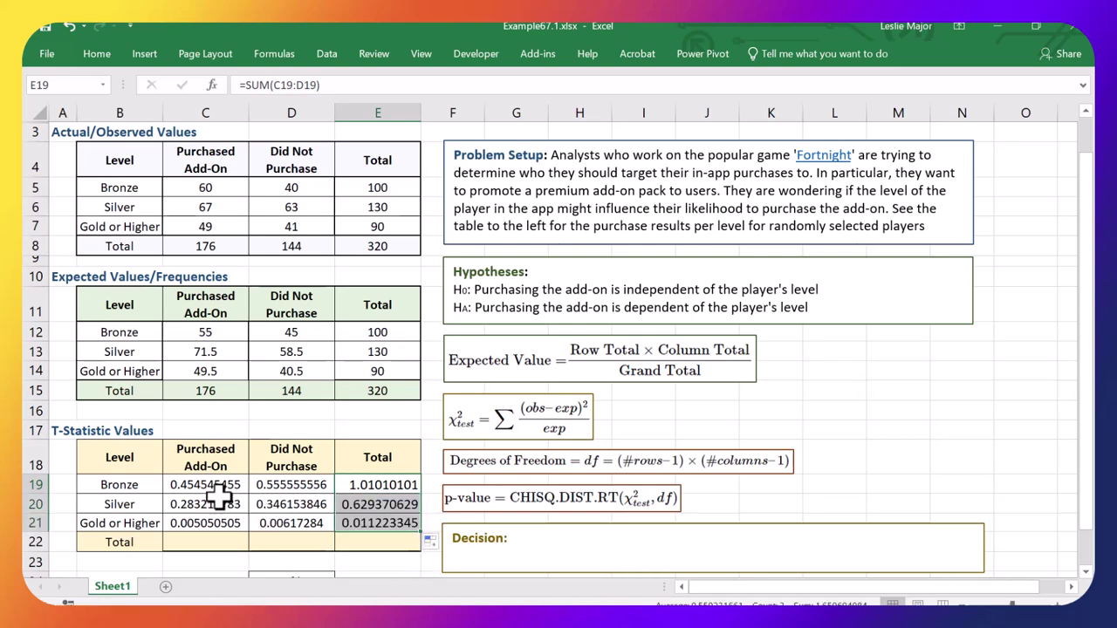
Total the Purchased Add-On column in C22 with =SUM(C19:C21) and copy the formula across to E22.
click(180, 539)
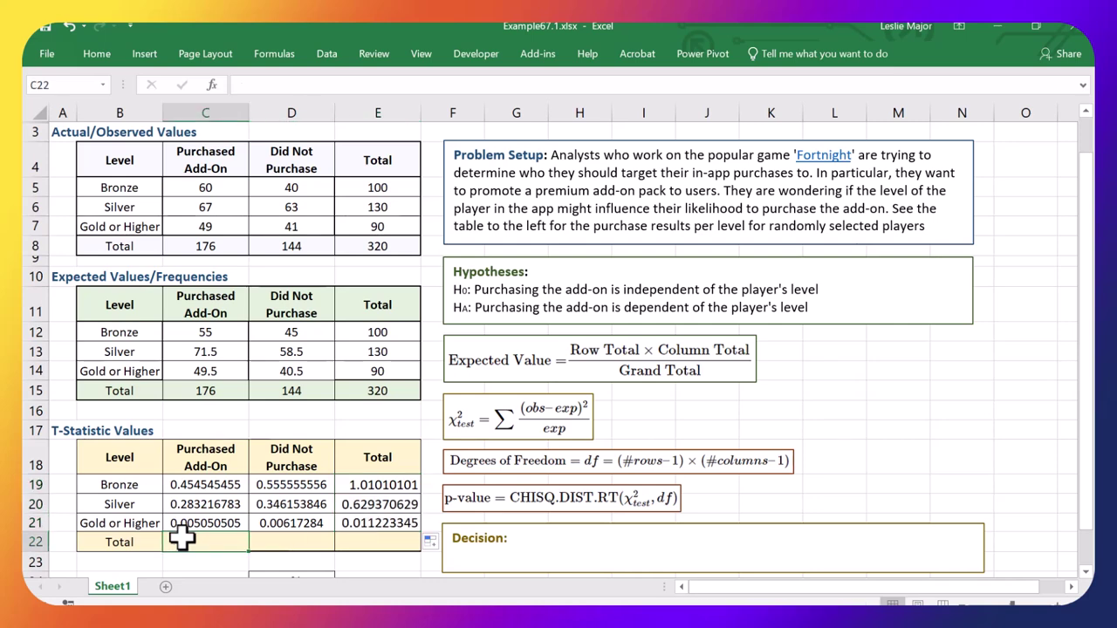
text(=sum()
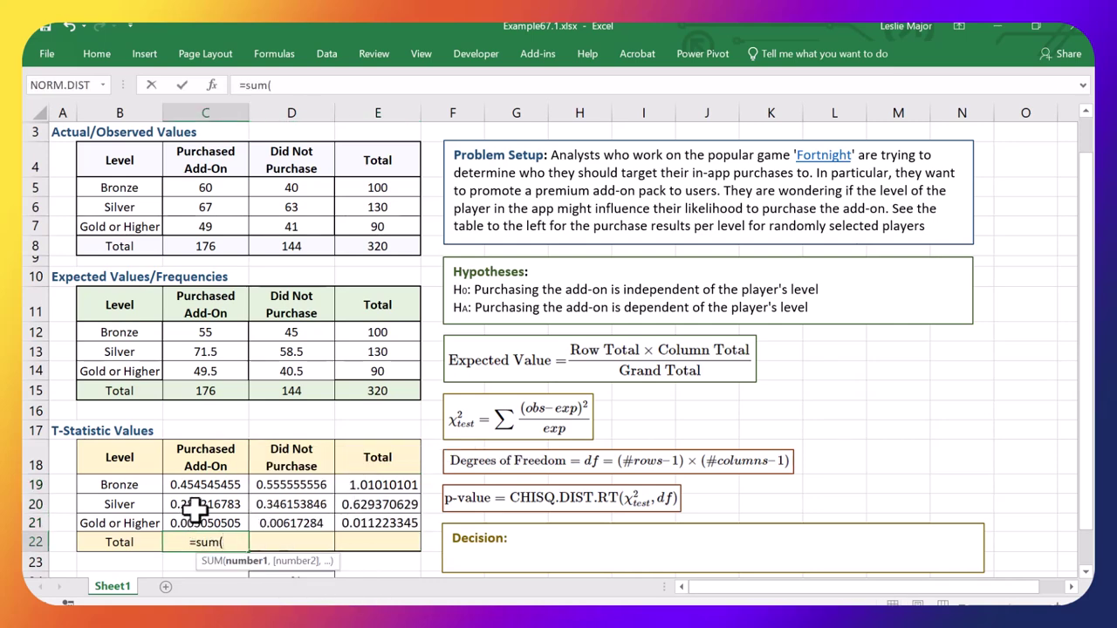
drag(190, 482, 193, 522)
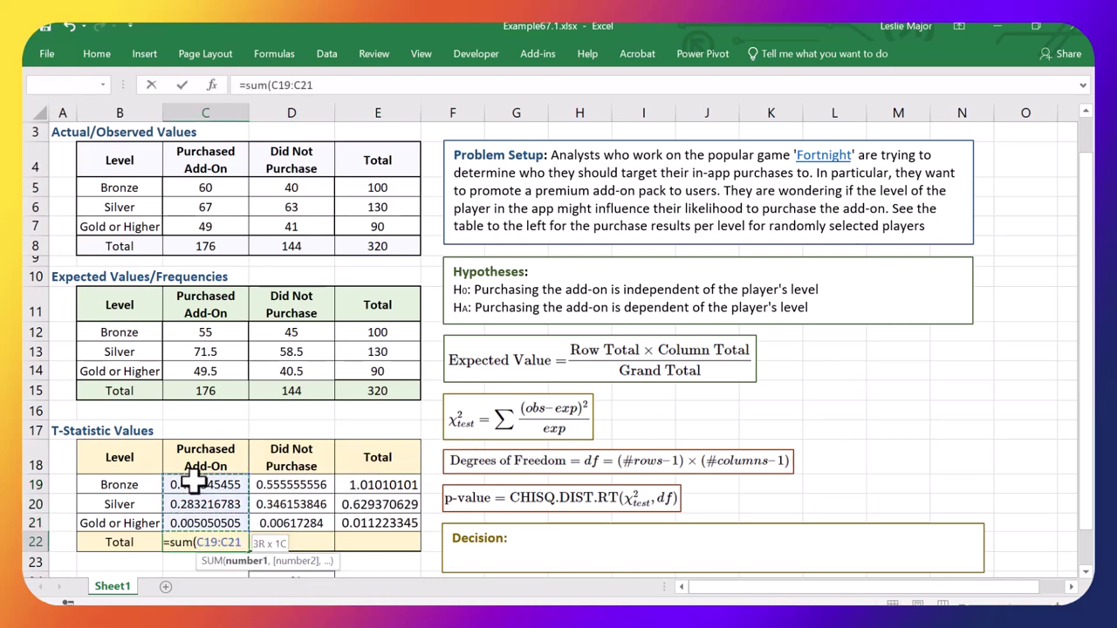
key(ctrl+Return)
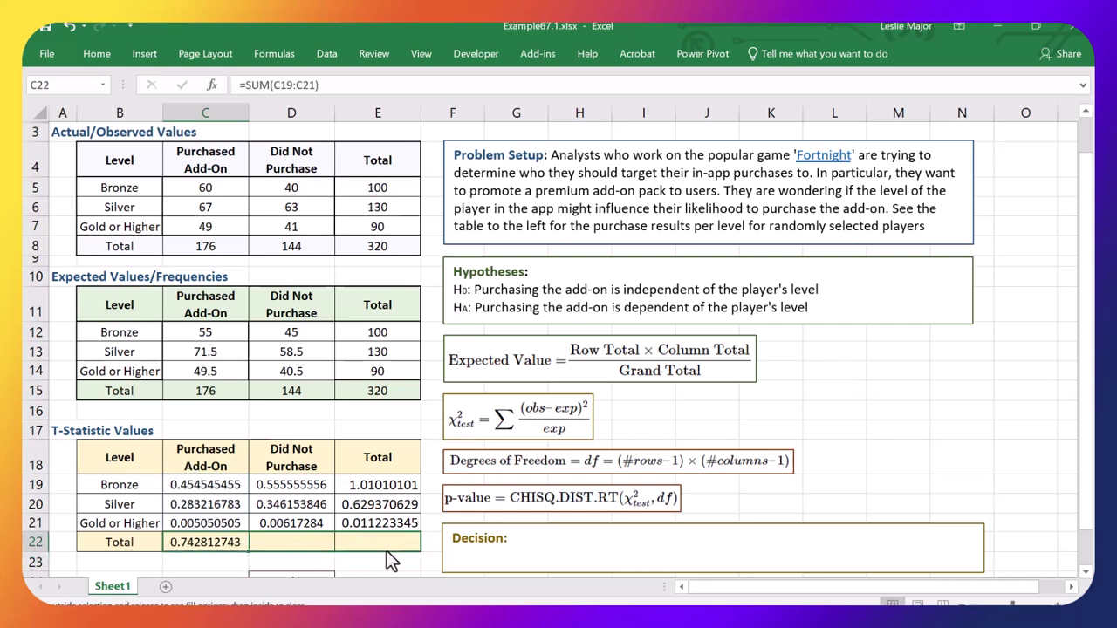
drag(387, 551, 392, 555)
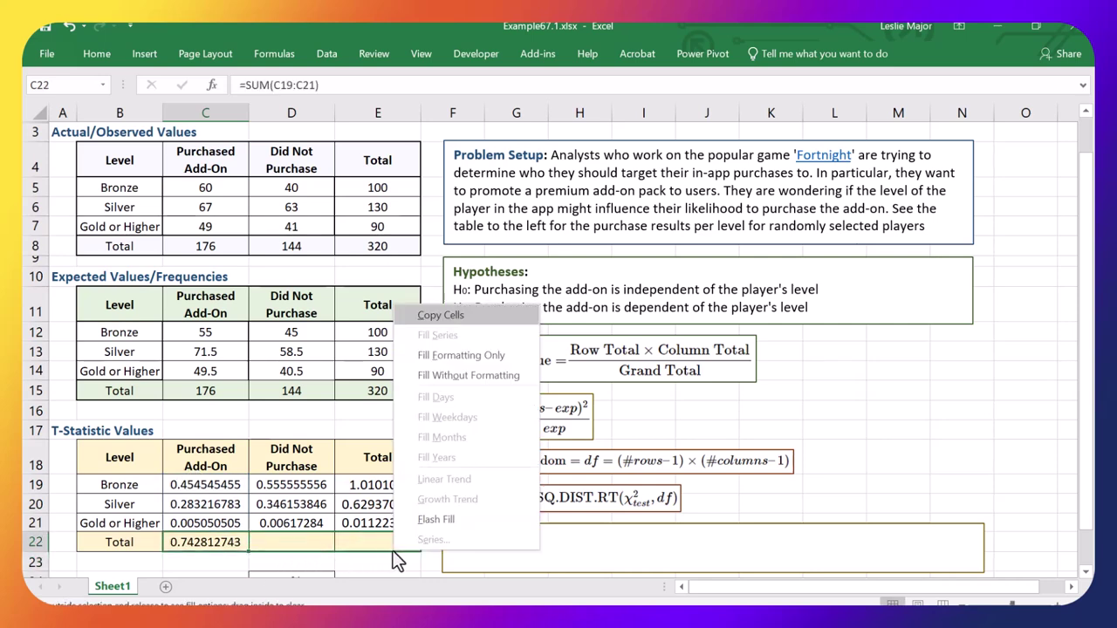
click(465, 313)
Check the formula of the T-Statistic table's grand total in E22 and make that cell bold.
scroll(375, 476, down, 1)
click(374, 481)
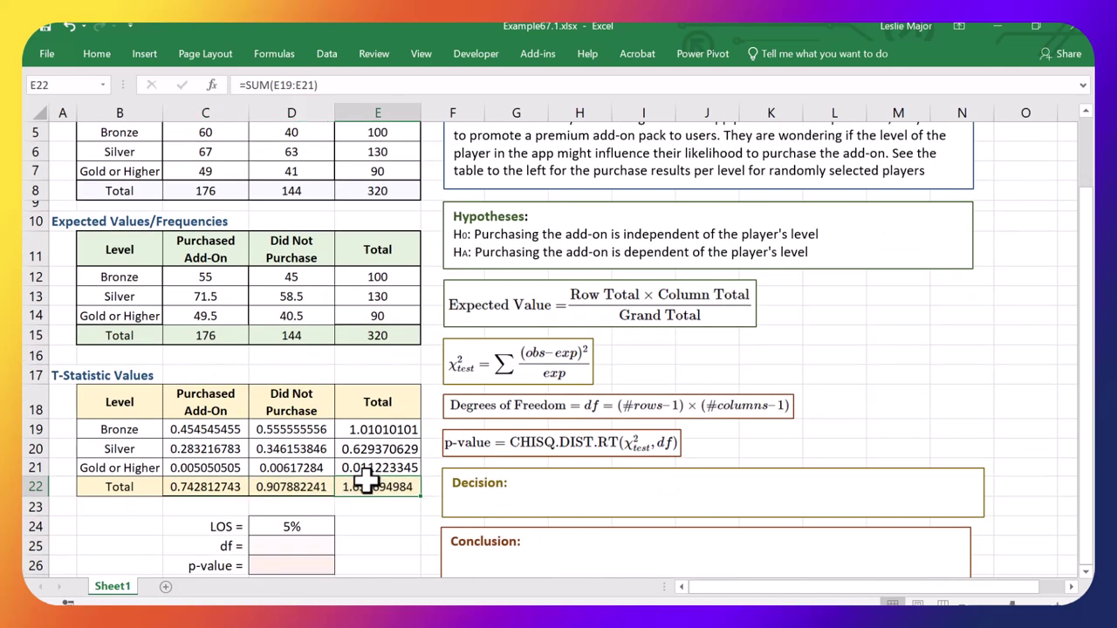
double_click(367, 486)
key(Return)
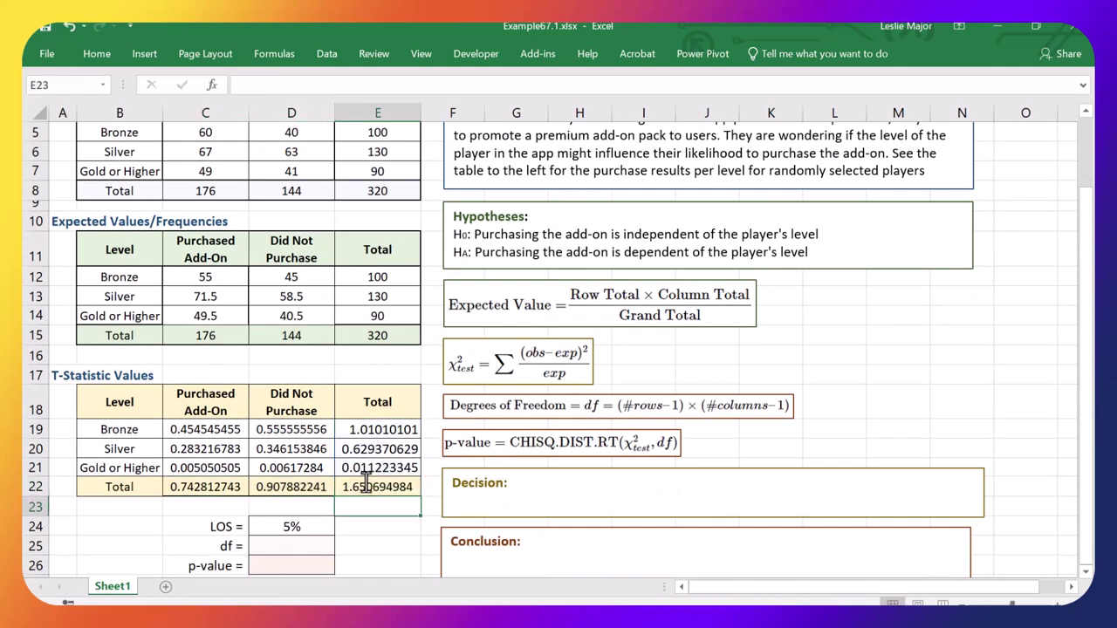
scroll(371, 481, down, 1)
scroll(370, 481, down, 1)
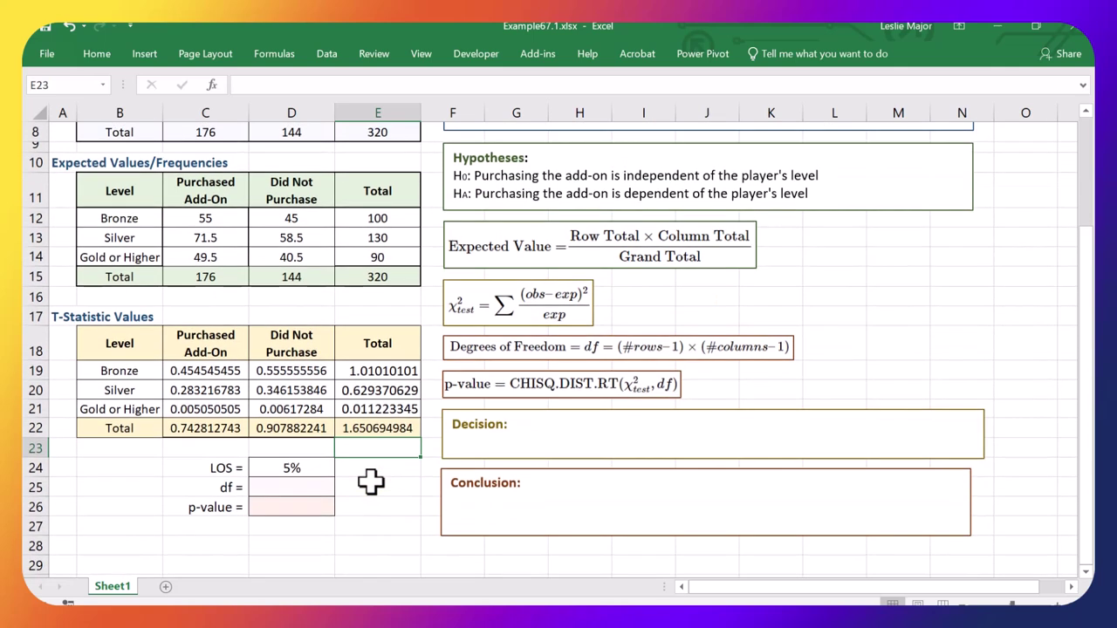
click(367, 431)
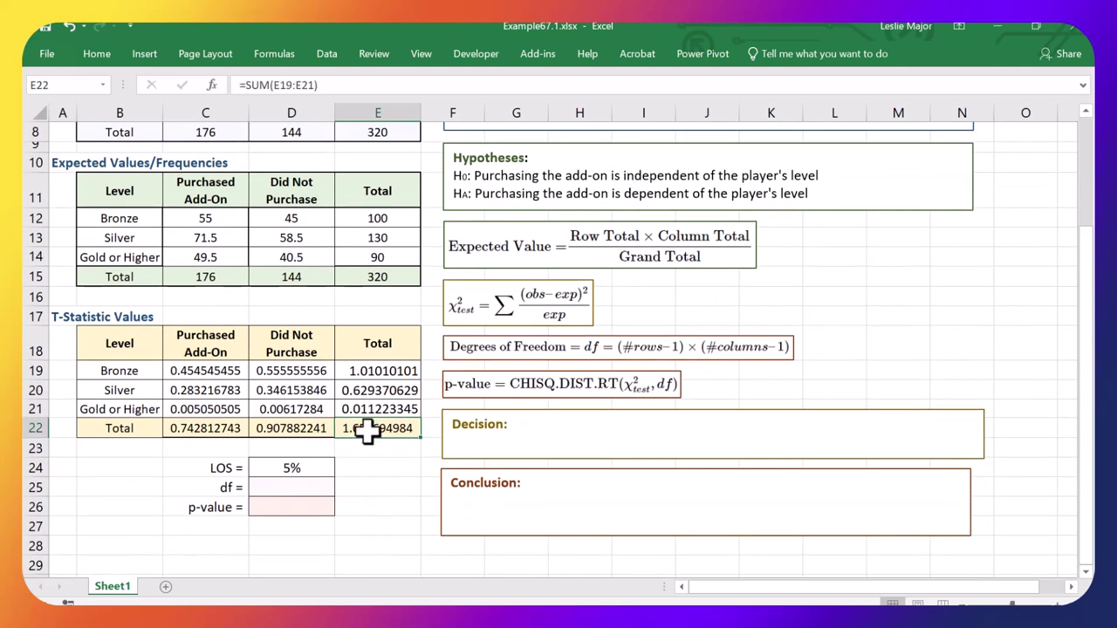
key(ctrl+b)
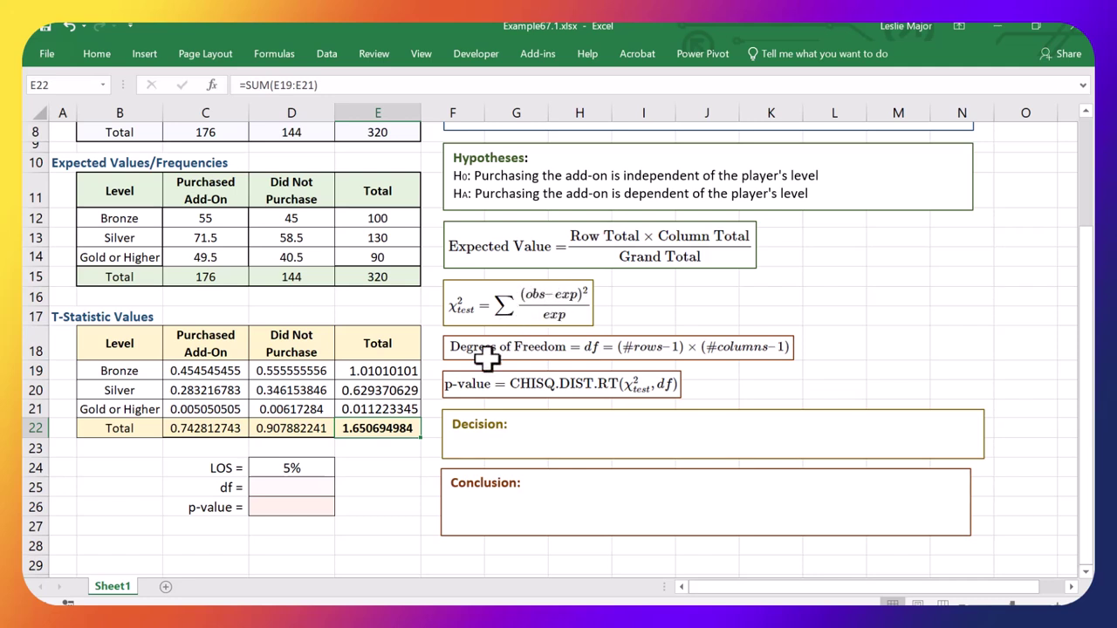
Calculate the degrees of freedom in D25 with the formula =(3-1)*(2-1).
click(295, 491)
text(=()
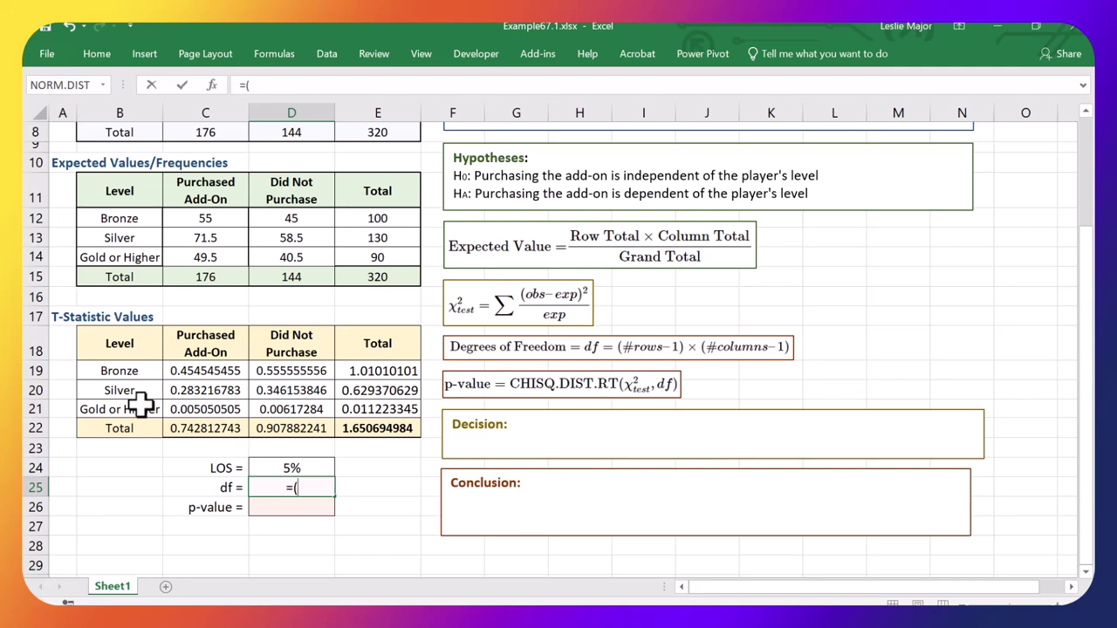
text(3-1)
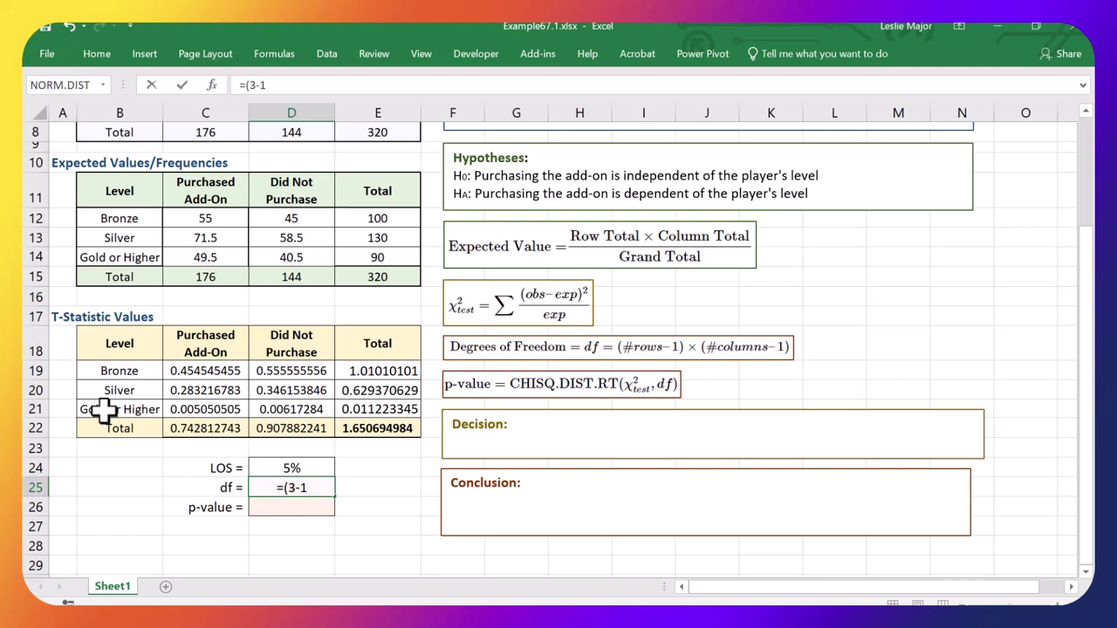
text()*)
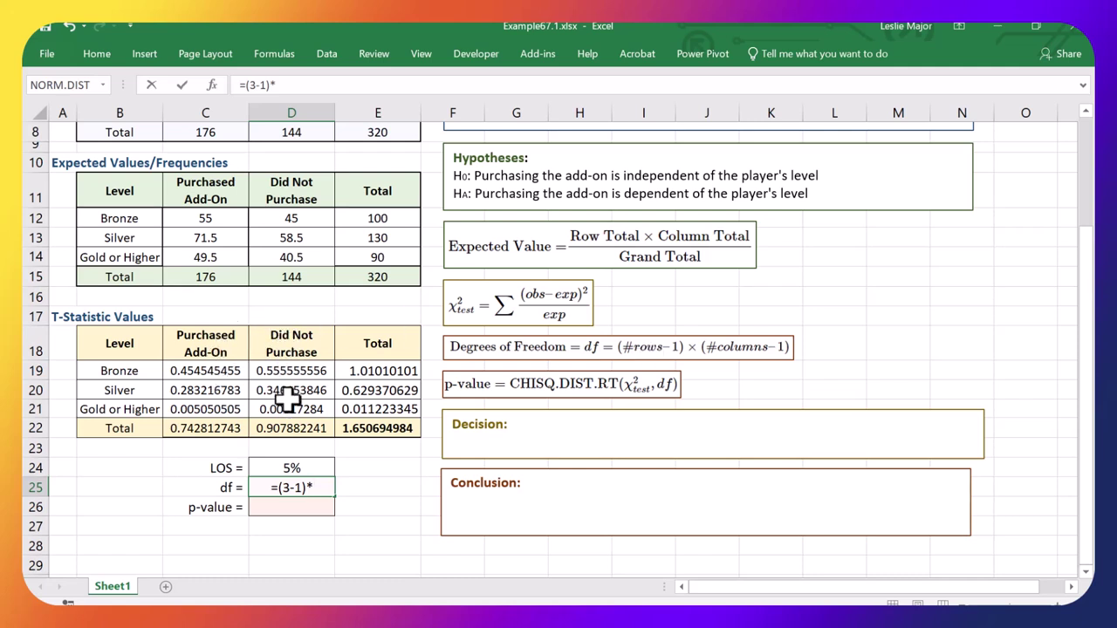
text((2)
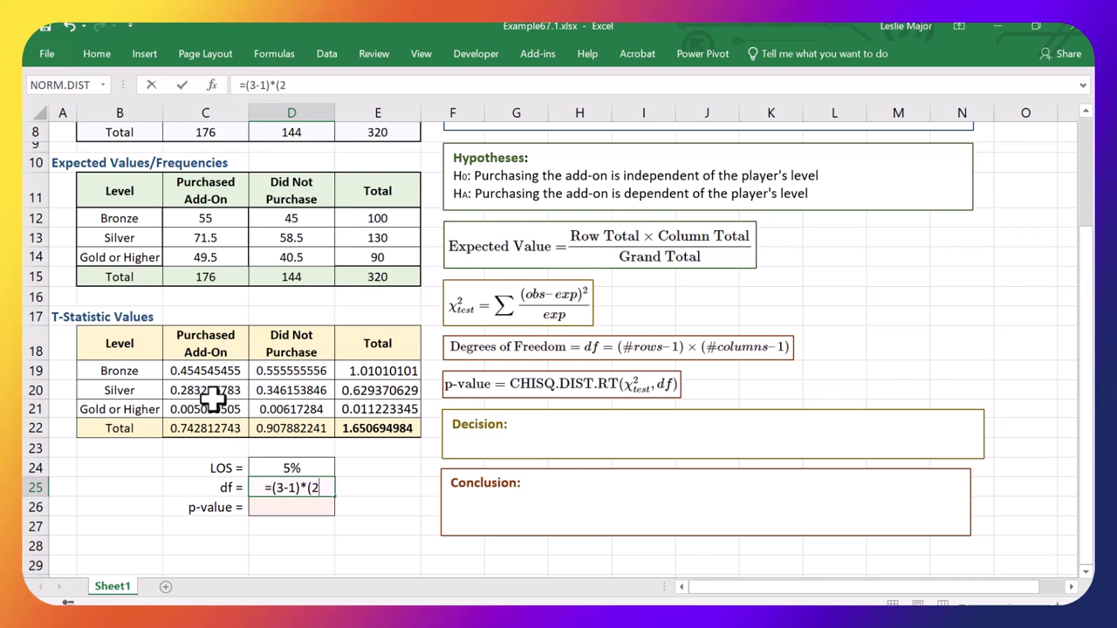
text(-1)
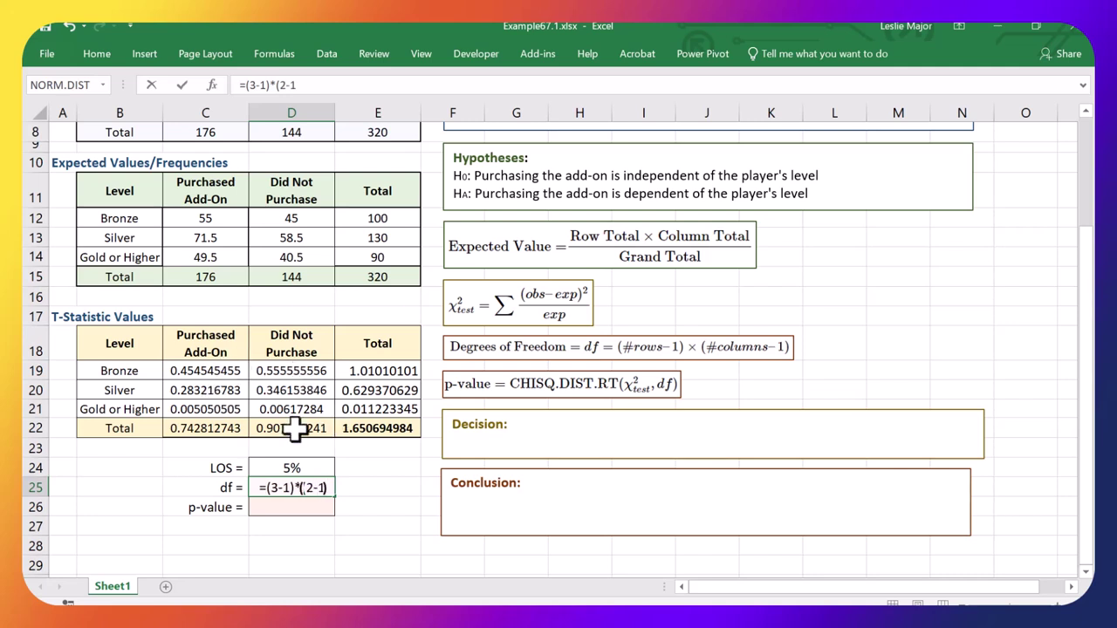
key(Return)
key(Up)
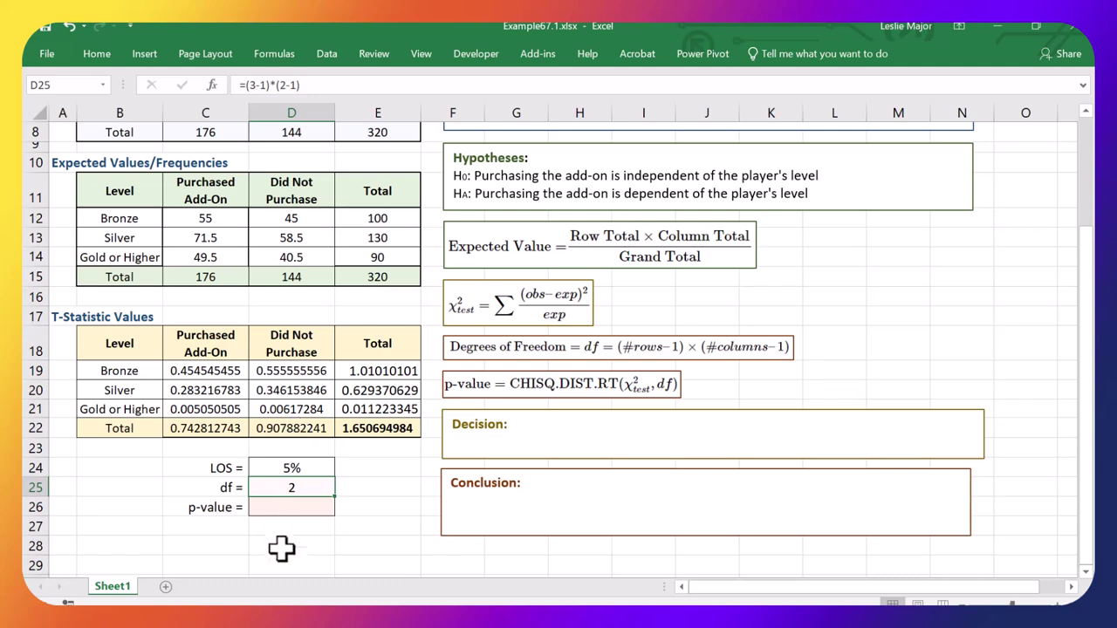
Calculate the p-value in D26 with =CHISQ.DIST.RT(E22,D25), using the test statistic total and the degrees of freedom.
click(293, 506)
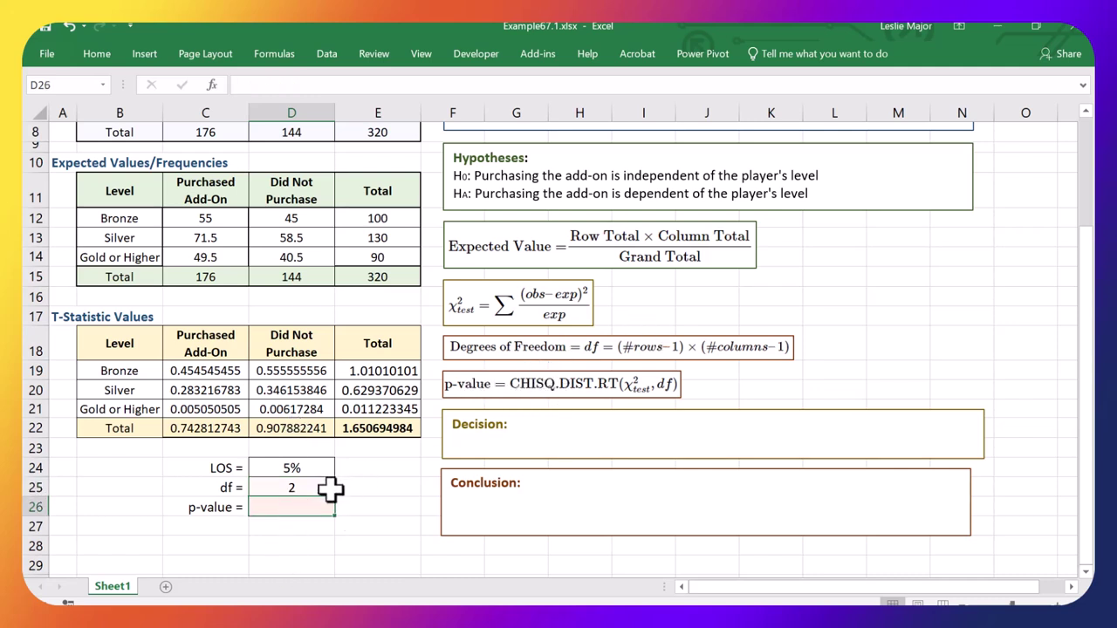
text(=CHISQ.DIST.)
key(Tab)
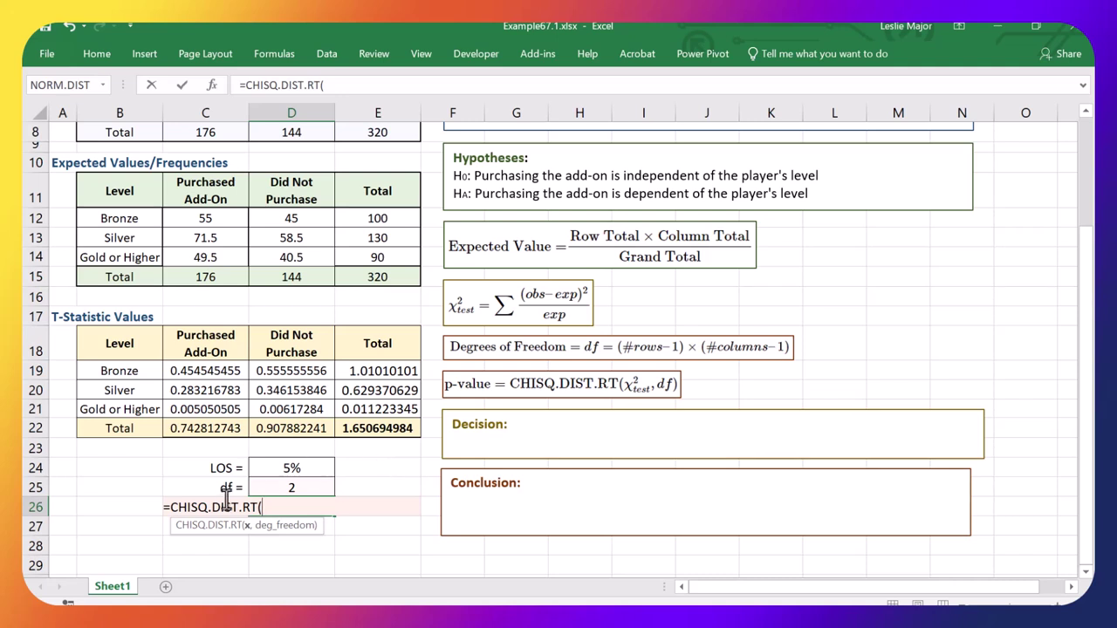
click(368, 427)
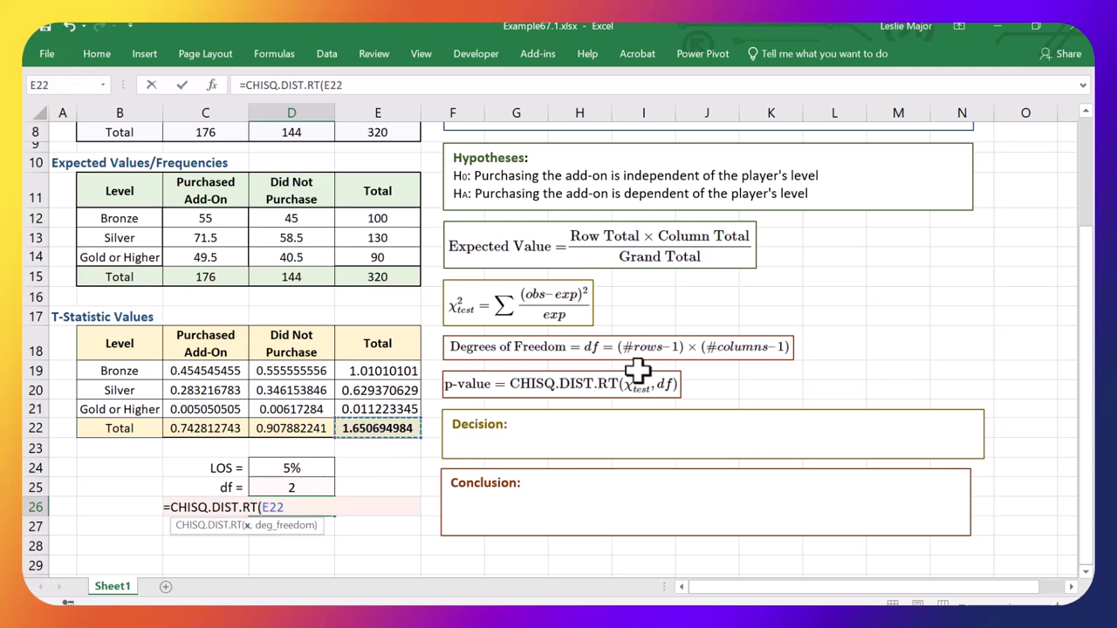
text(,)
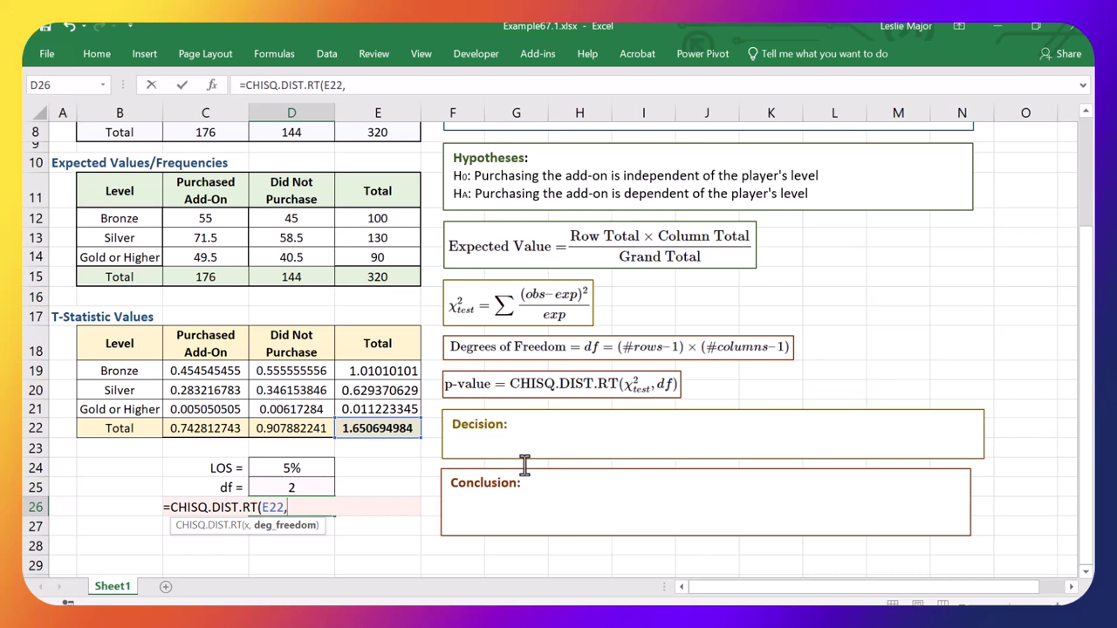
click(319, 488)
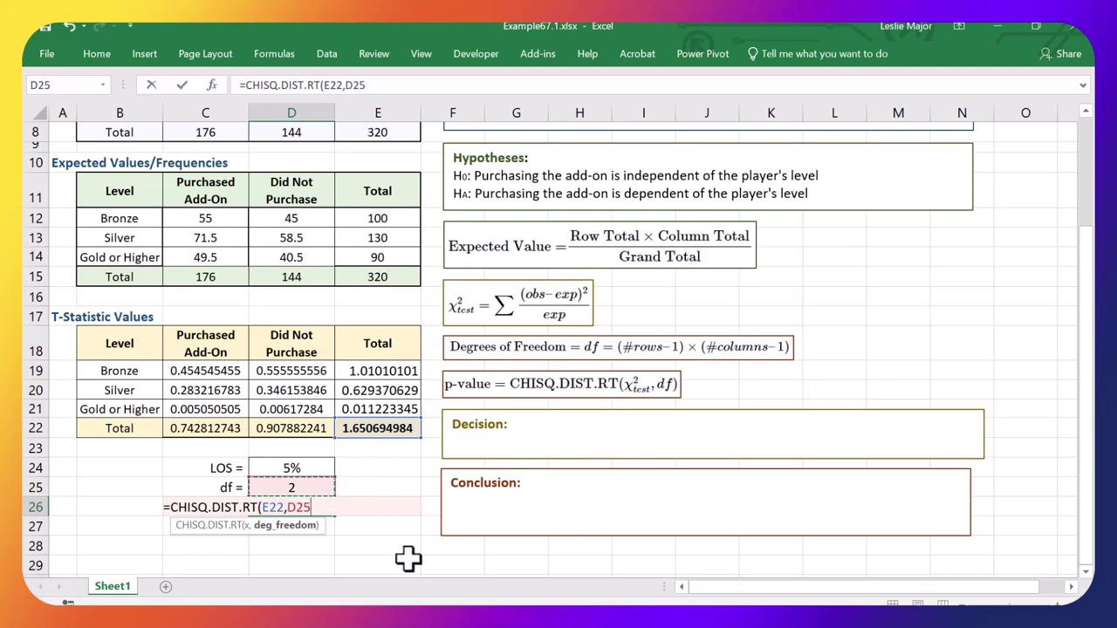
text())
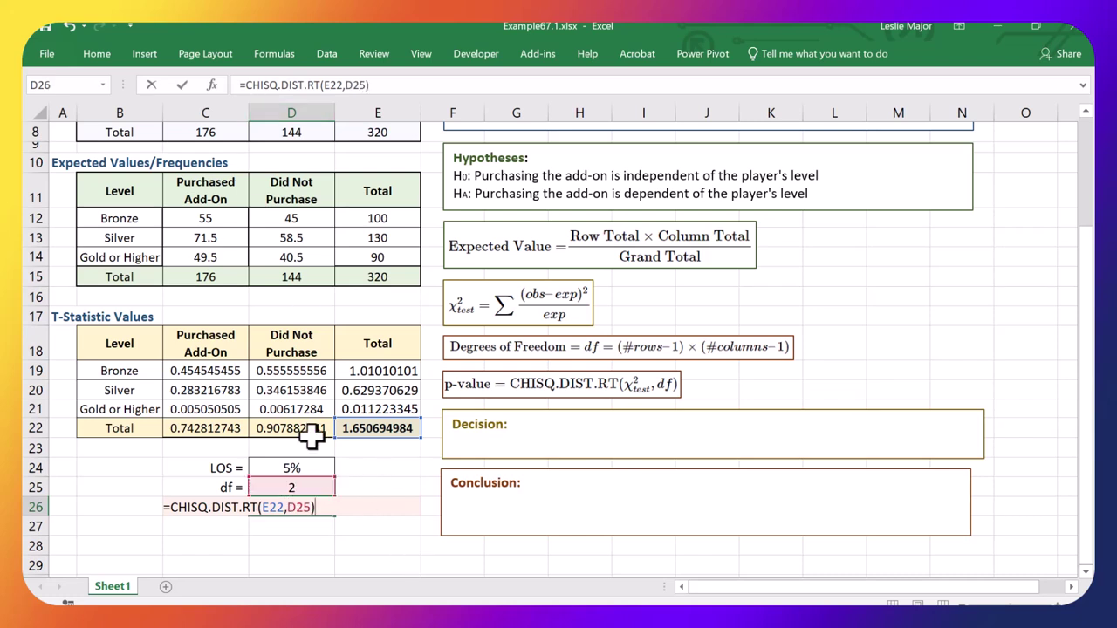
key(ctrl+Return)
key(shift+Home)
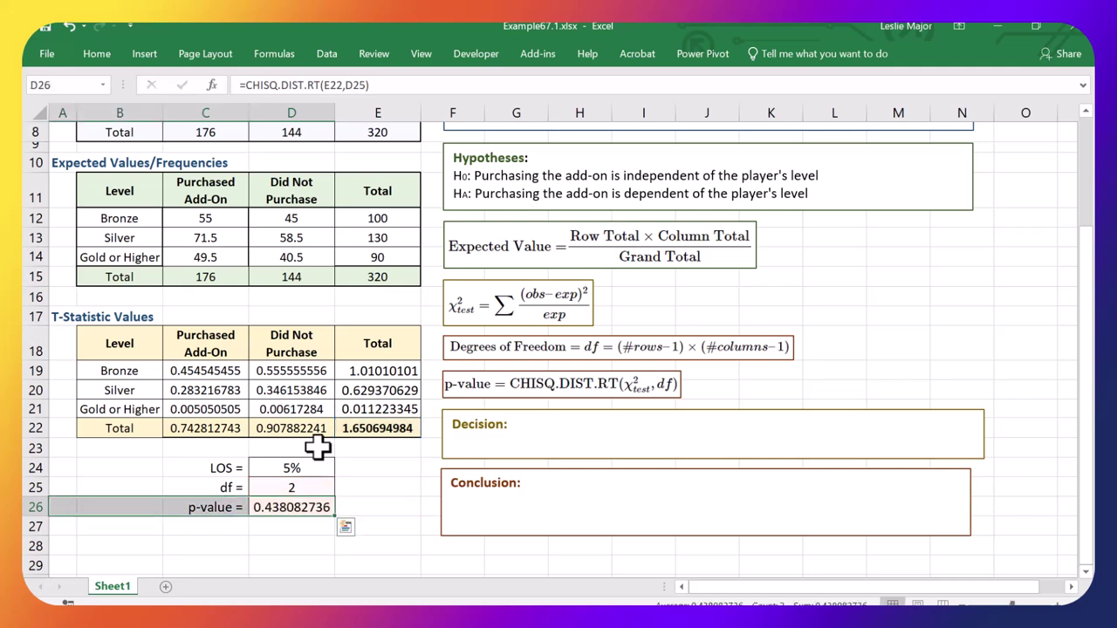
key(ctrl+c)
click(294, 526)
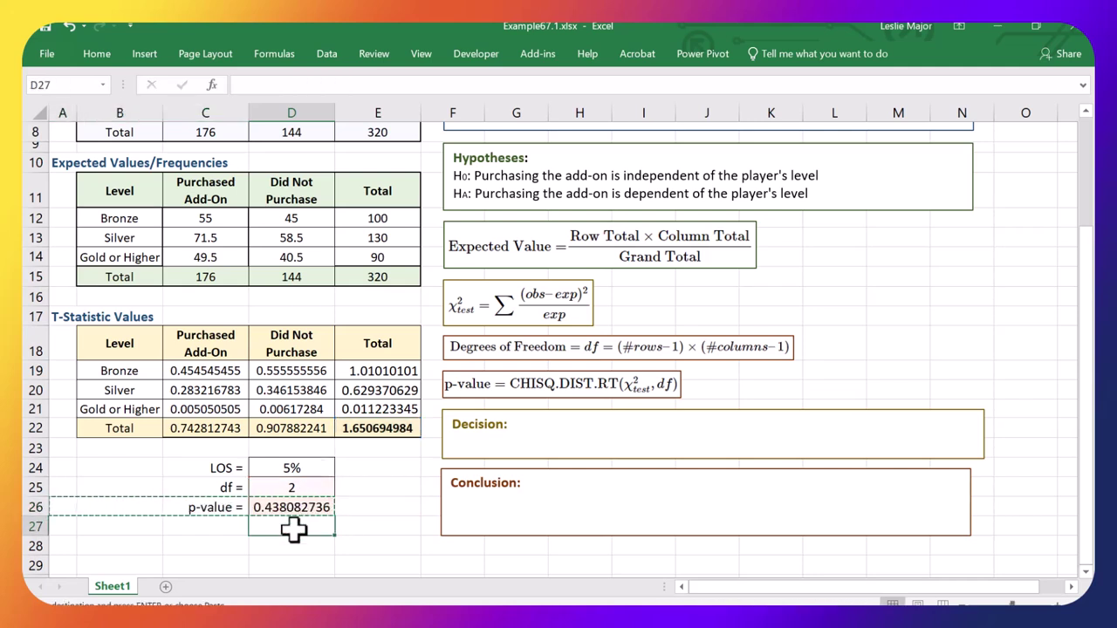
click(290, 505)
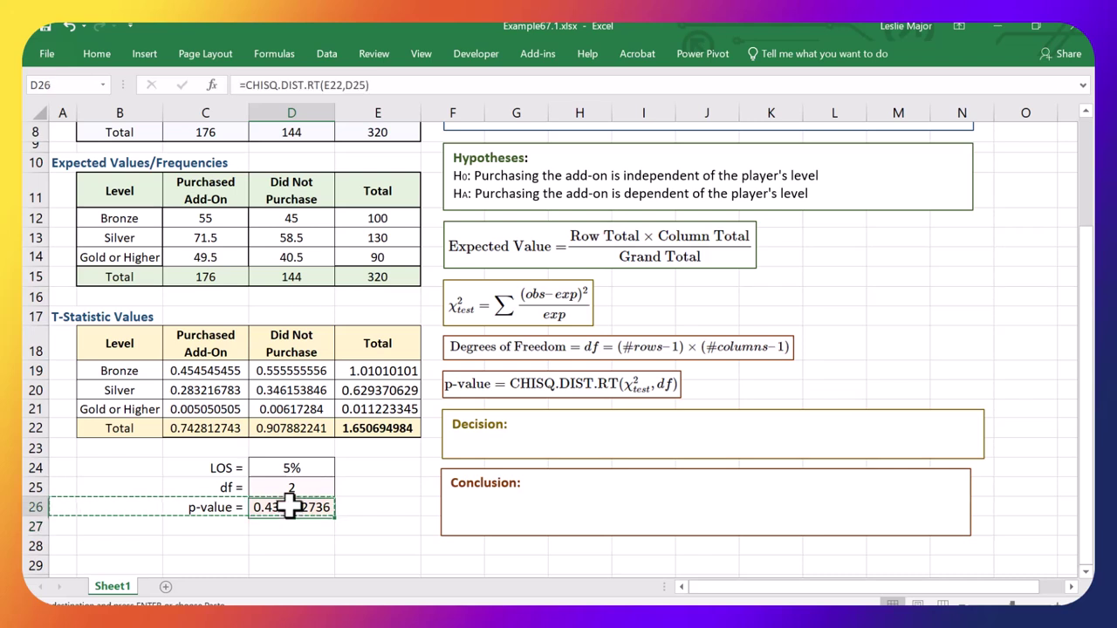
Copy the p-value formula from D26 and enter it in C27 as plain text, '=CHISQ.DIST.RT(E22,D25).
double_click(290, 504)
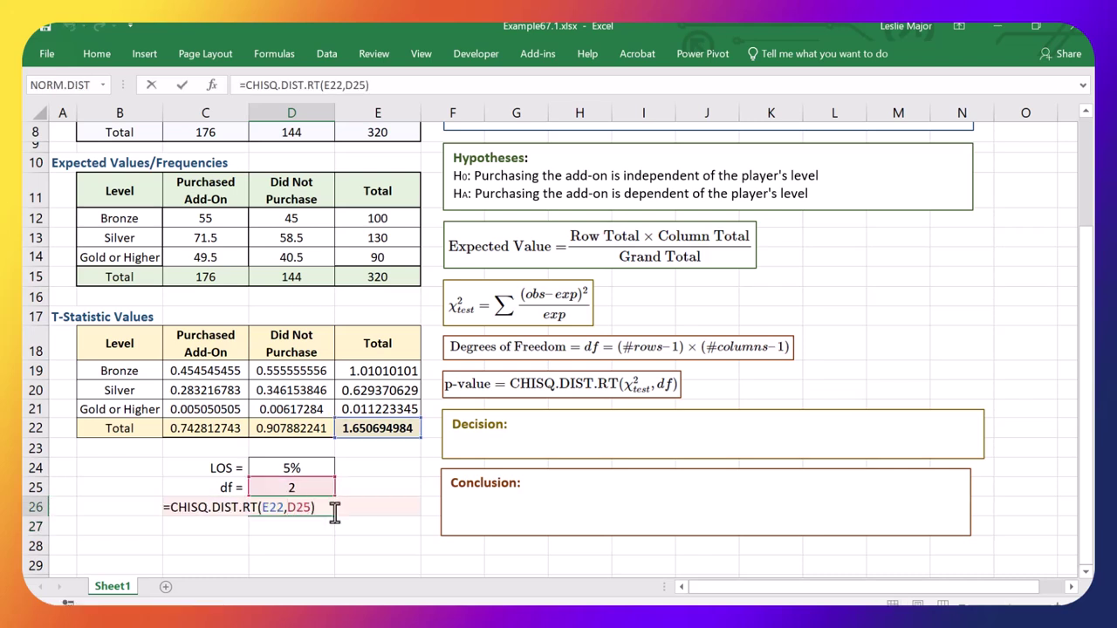
key(Return)
key(Left)
text(')
key(ctrl+v)
key(Return)
key(Up)
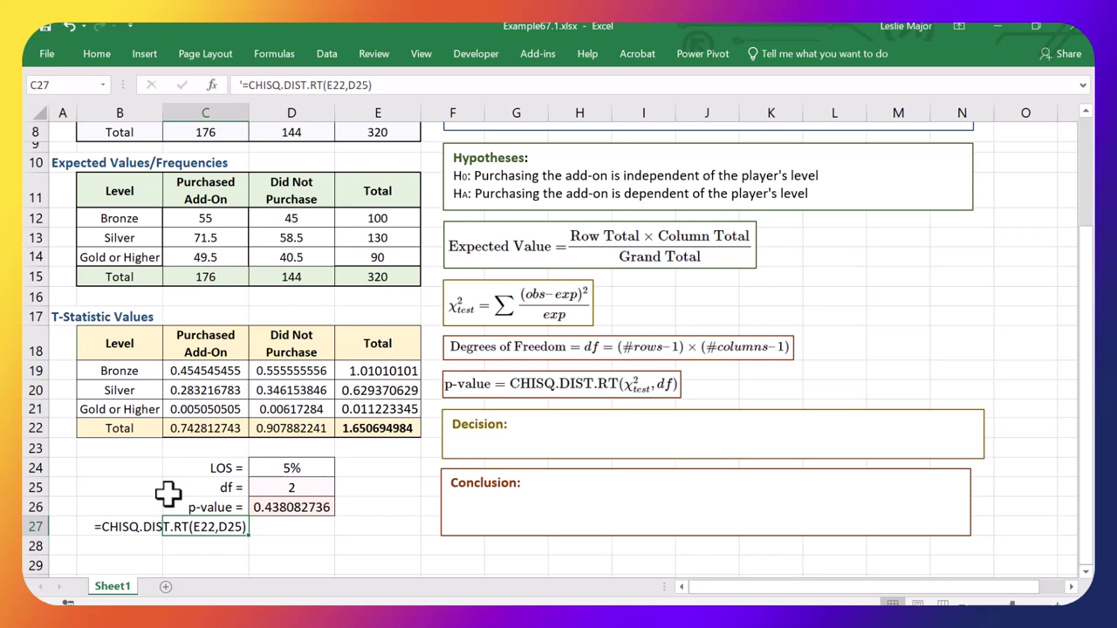
Move the formula text from C27 to D27, directly under the p-value, and return to D26.
key(ctrl+c)
key(Right)
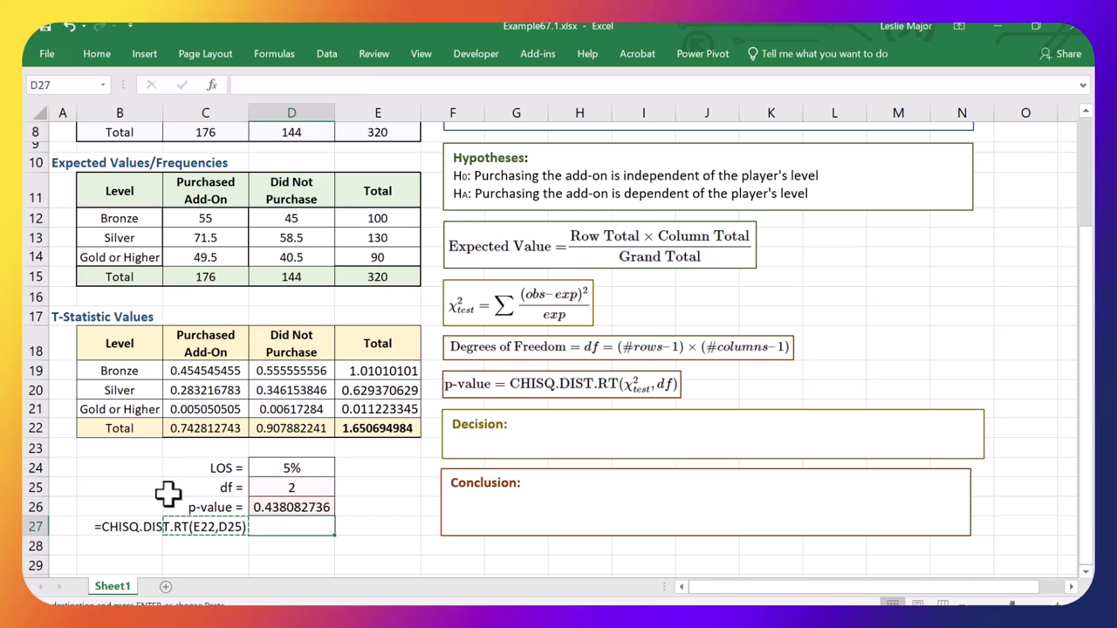
key(Return)
key(Right)
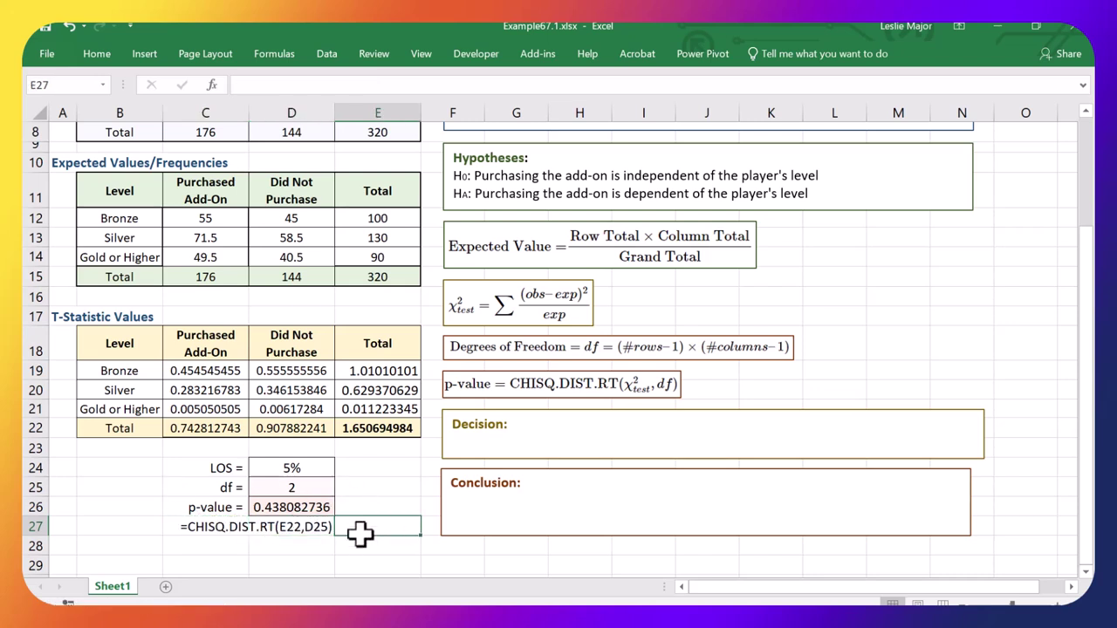
click(290, 505)
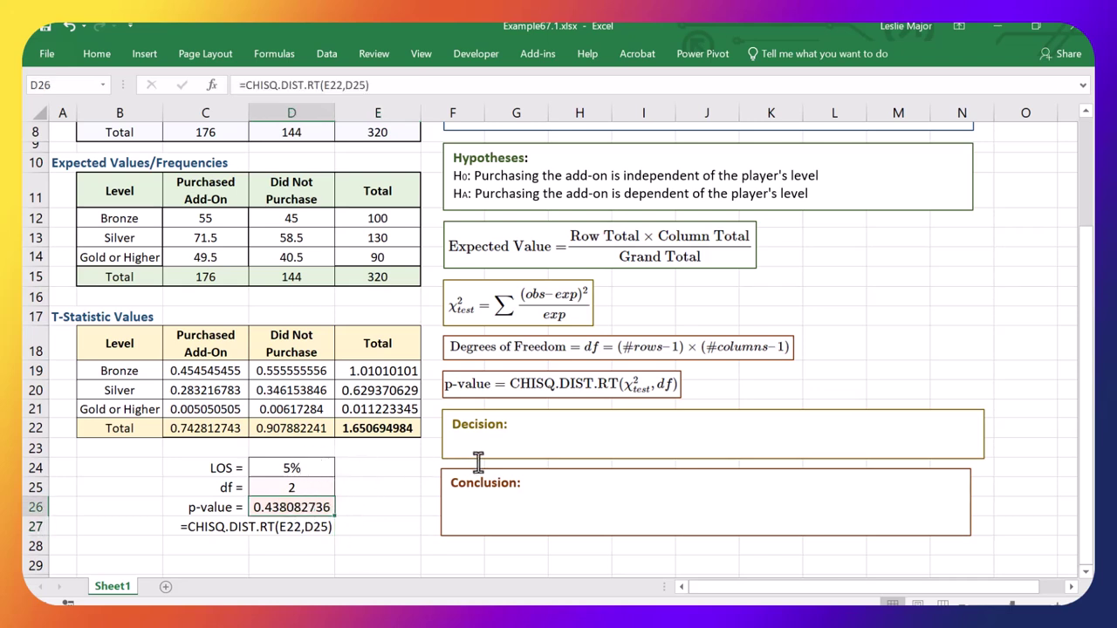
Reveal the hidden text after "Decision:" in its text box by setting its font colour to Automatic.
click(504, 440)
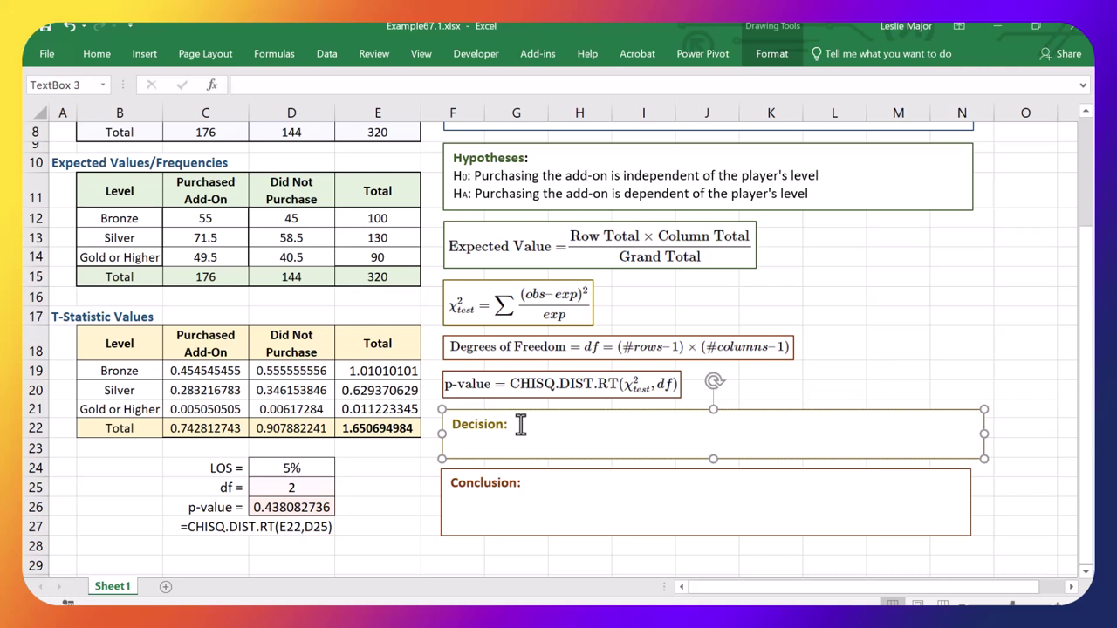
key(ctrl+shift+End)
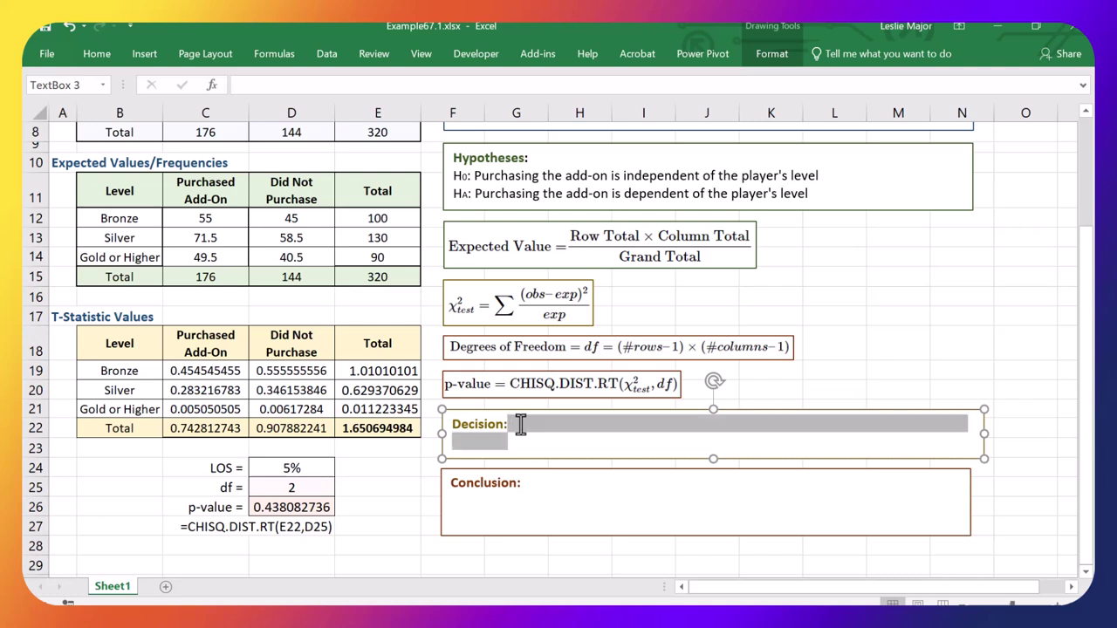
key(shift+End)
key(Delete)
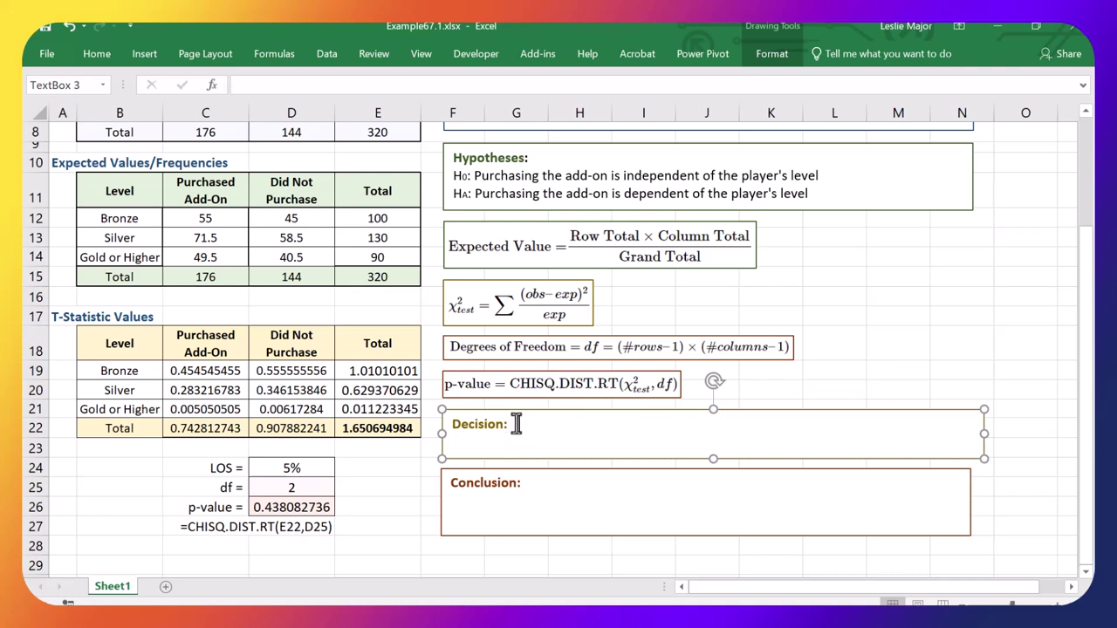
key(ctrl+z)
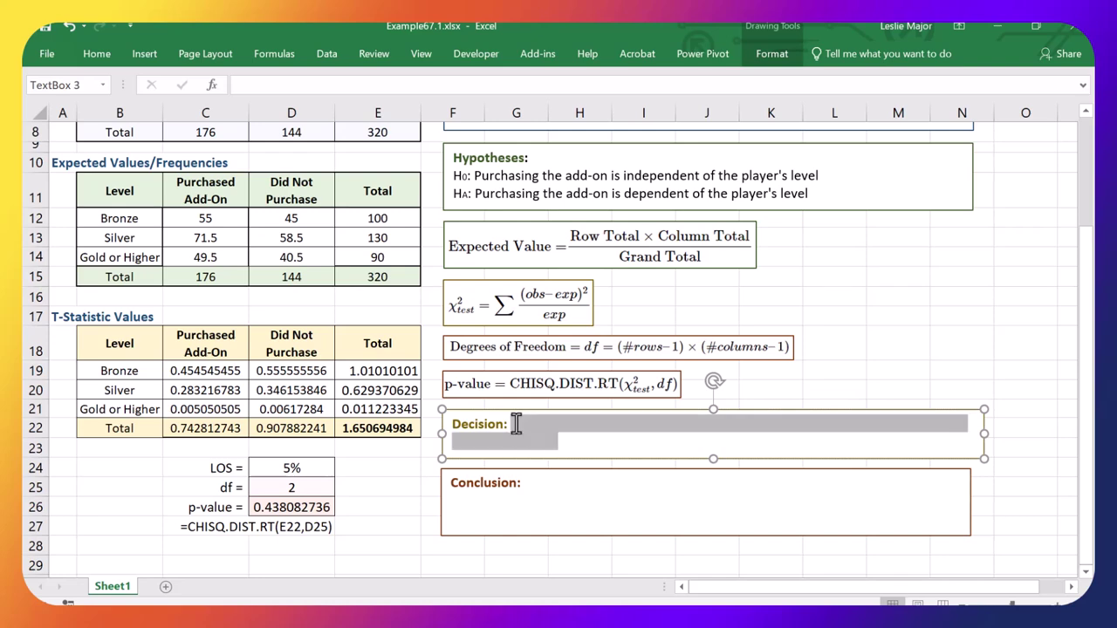
click(92, 56)
click(228, 111)
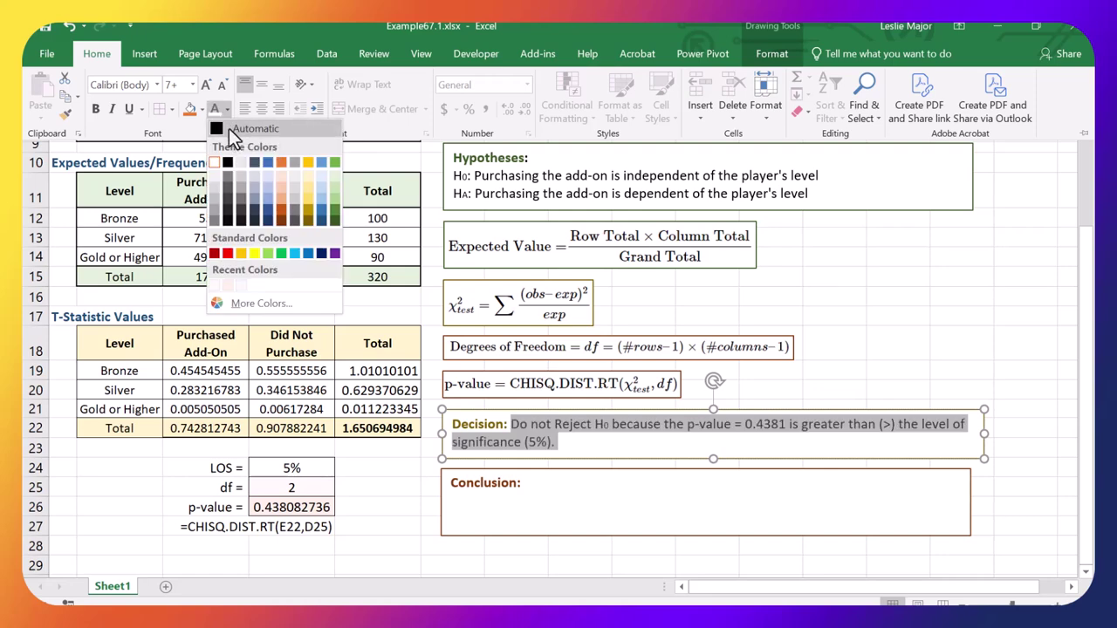
click(228, 128)
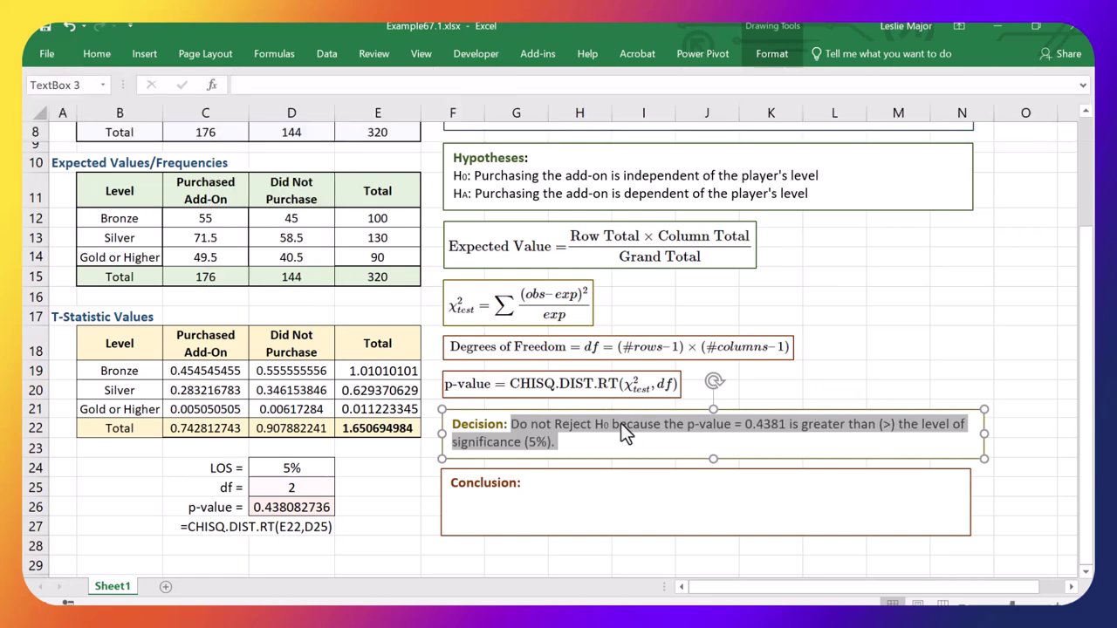
click(621, 423)
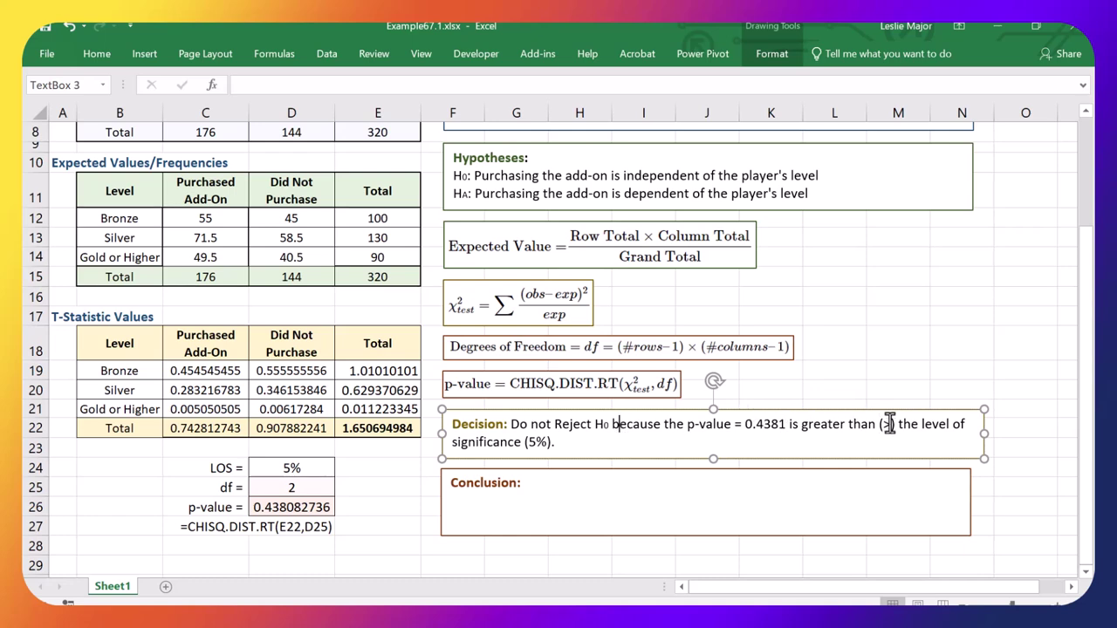
Apply the Automatic font colour to the hidden text under "Conclusion:", from "There is not enough evidence" up to "the add-on p".
click(565, 491)
key(ctrl+v)
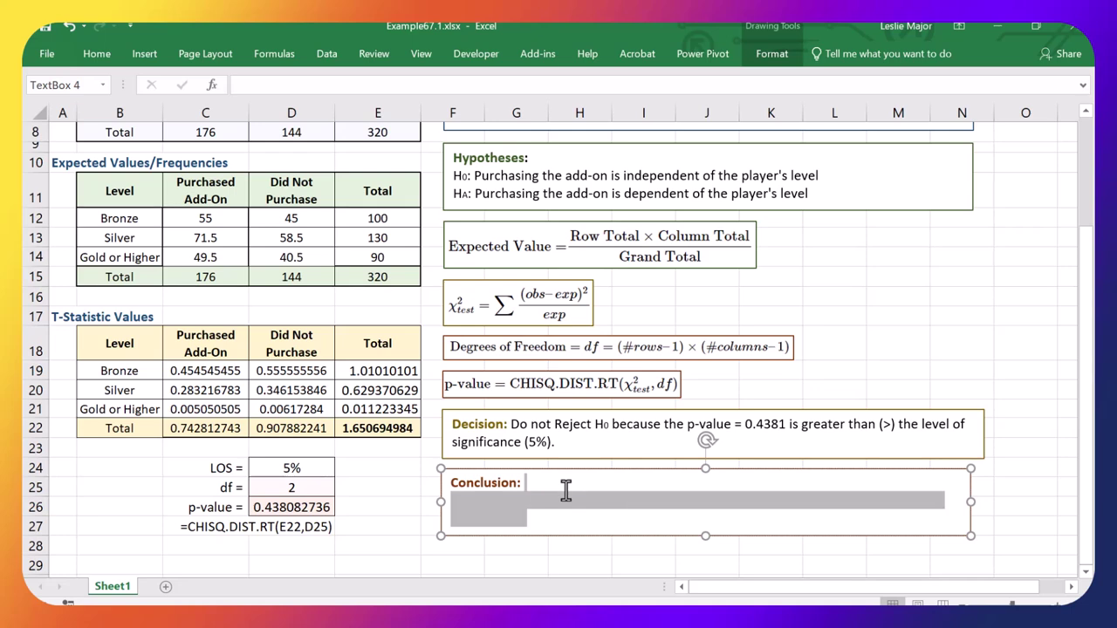
click(110, 49)
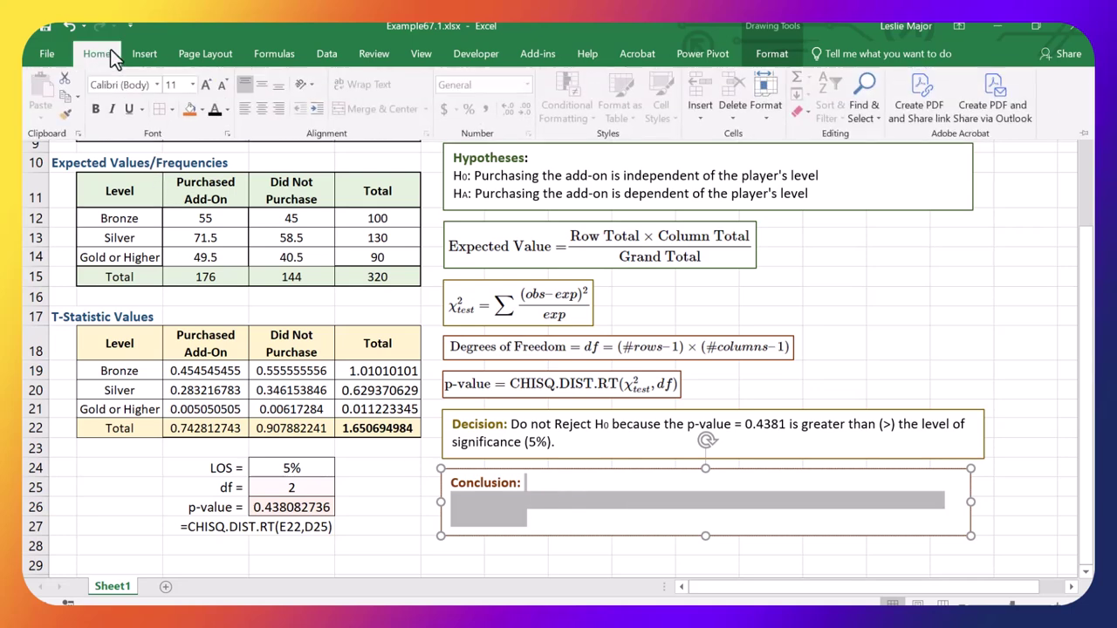
click(213, 114)
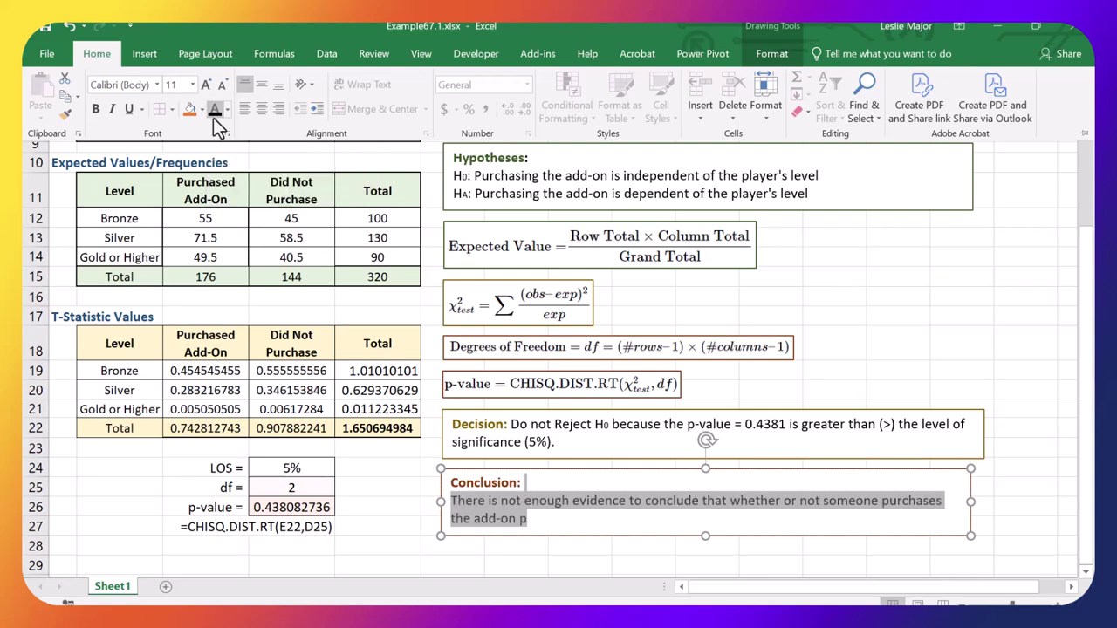
click(546, 503)
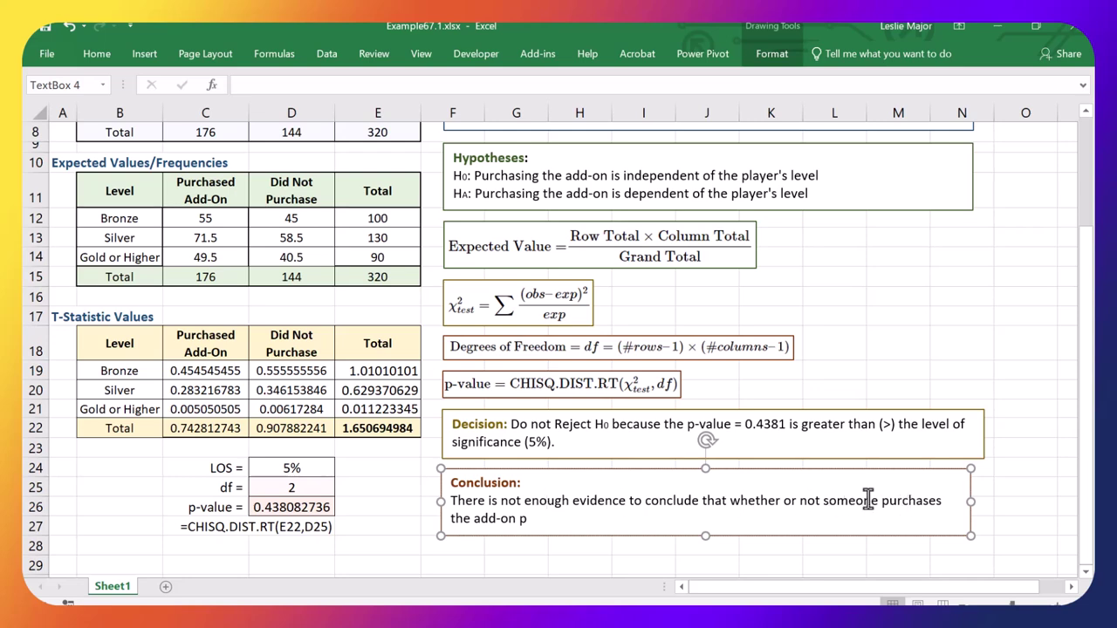
Apply the Automatic font colour to the rest of the Conclusion, "ack depends on their player's level in the game.", and deselect the text box.
click(98, 66)
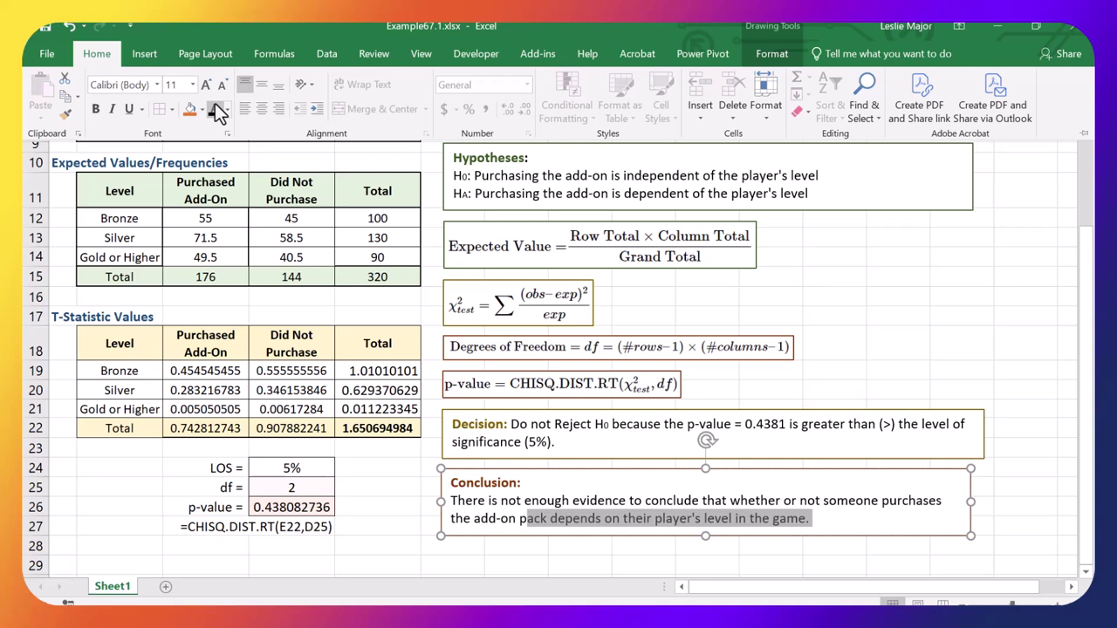
click(593, 492)
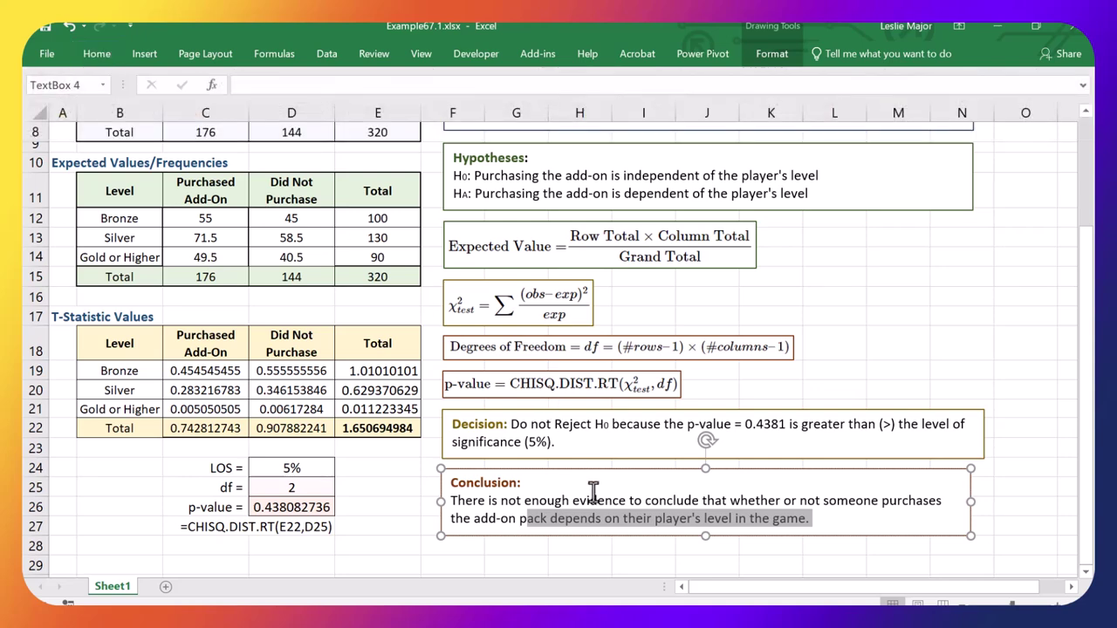
click(692, 519)
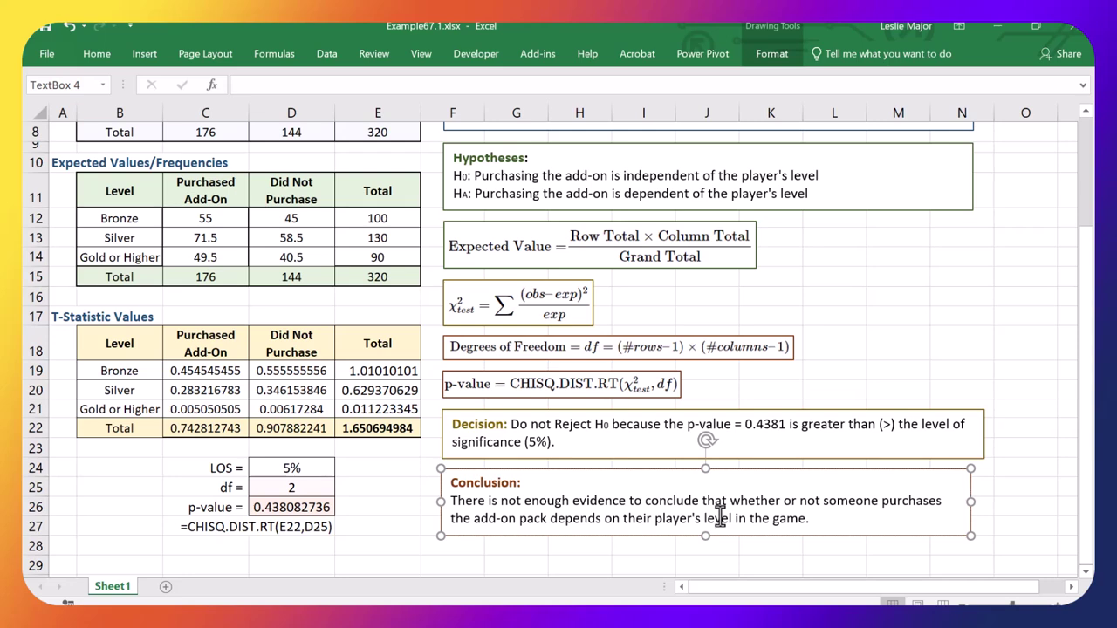
click(581, 519)
click(419, 504)
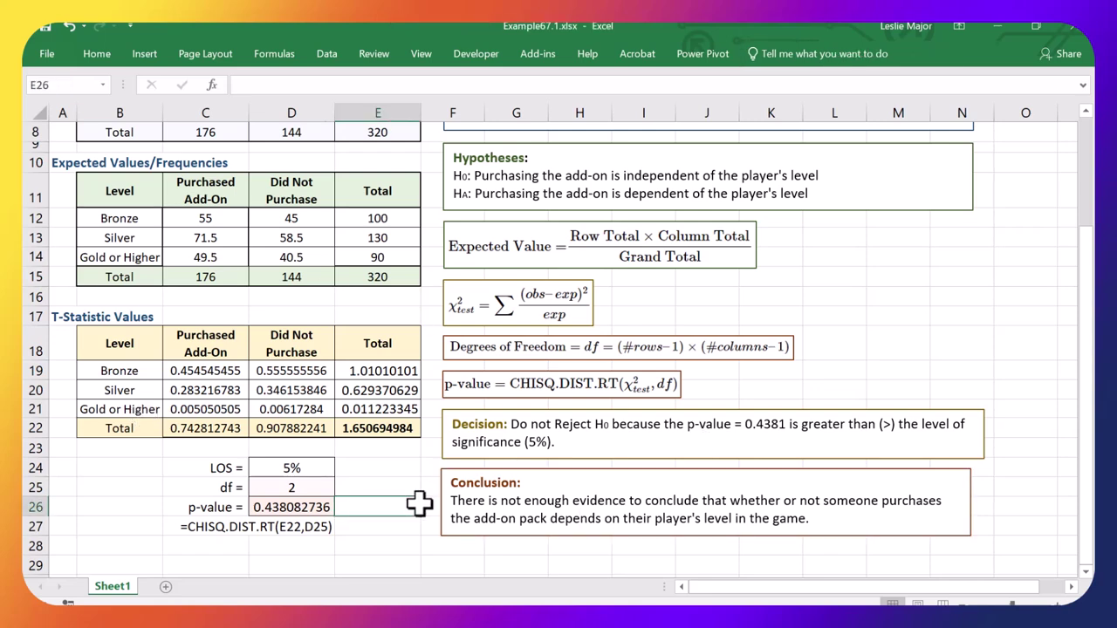
click(388, 307)
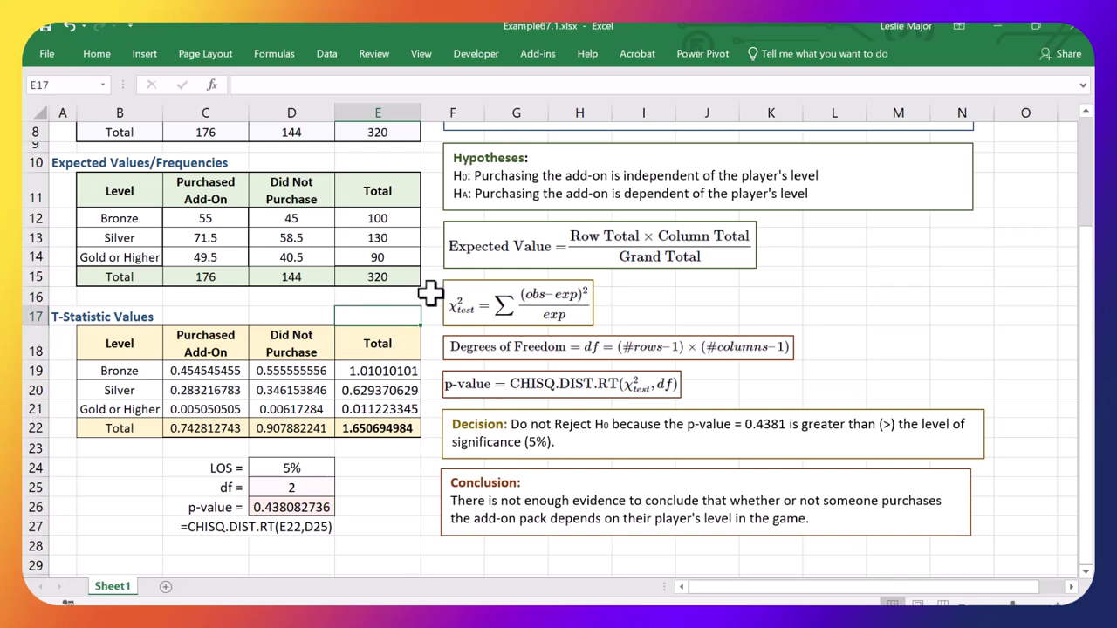